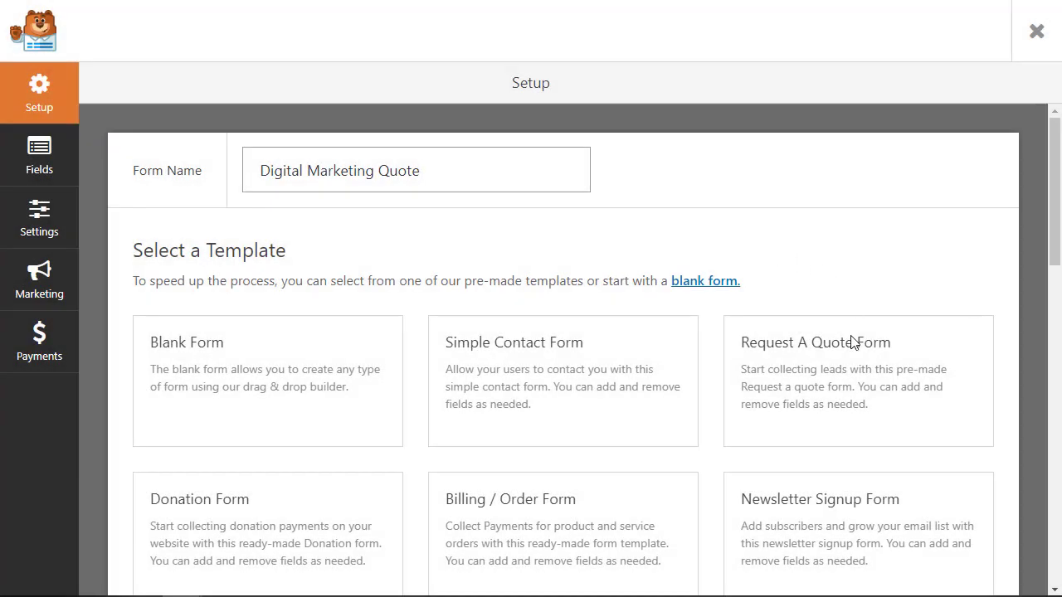
Step: Create the form from the Request A Quote template and add a Numbers field labelled 'How Many Social Media Accounts?' above Request
click(845, 380)
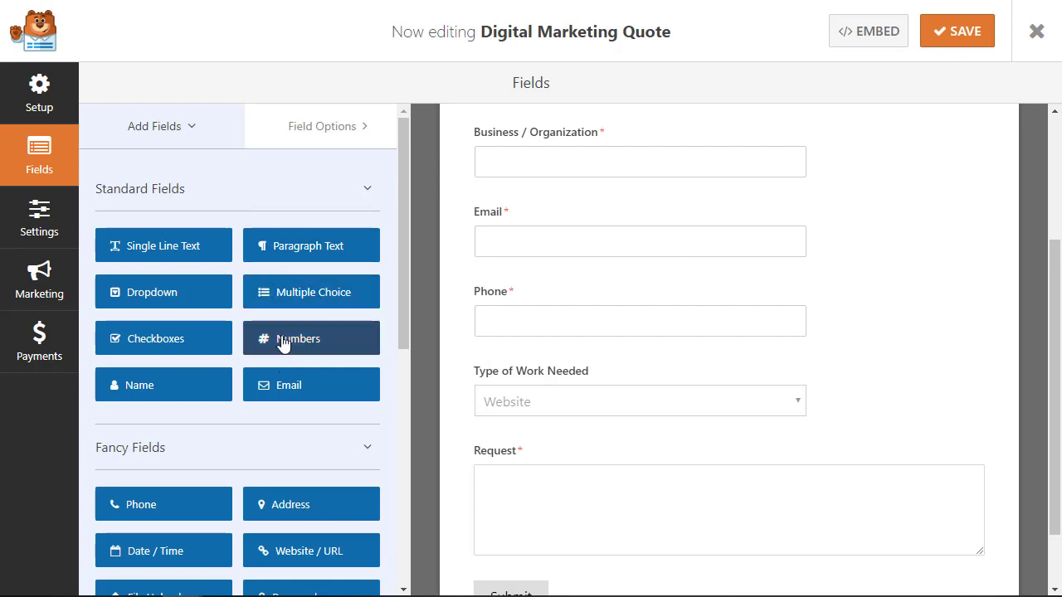
drag(282, 343, 526, 453)
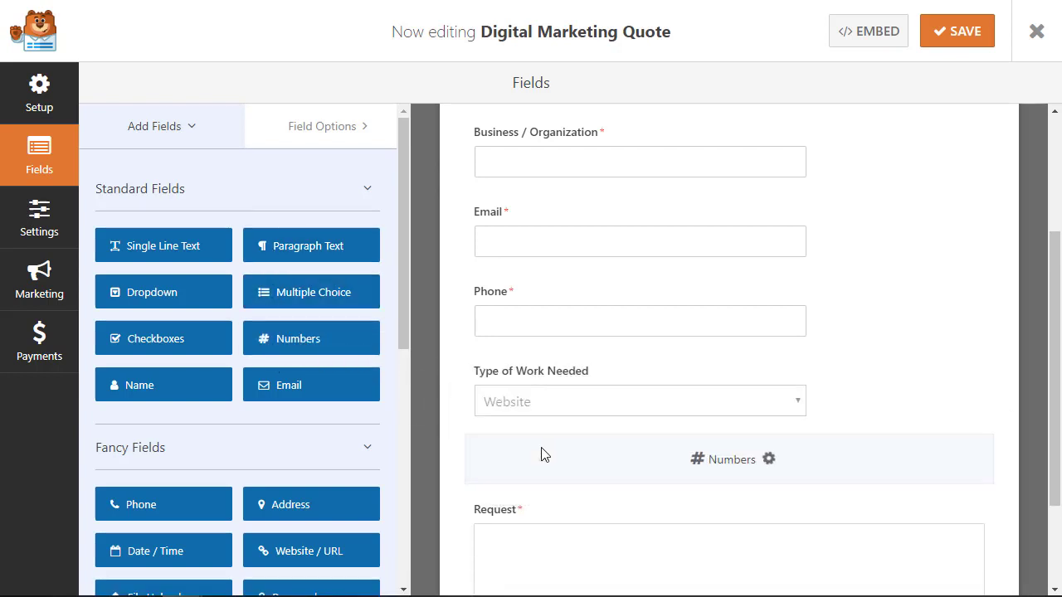
click(527, 457)
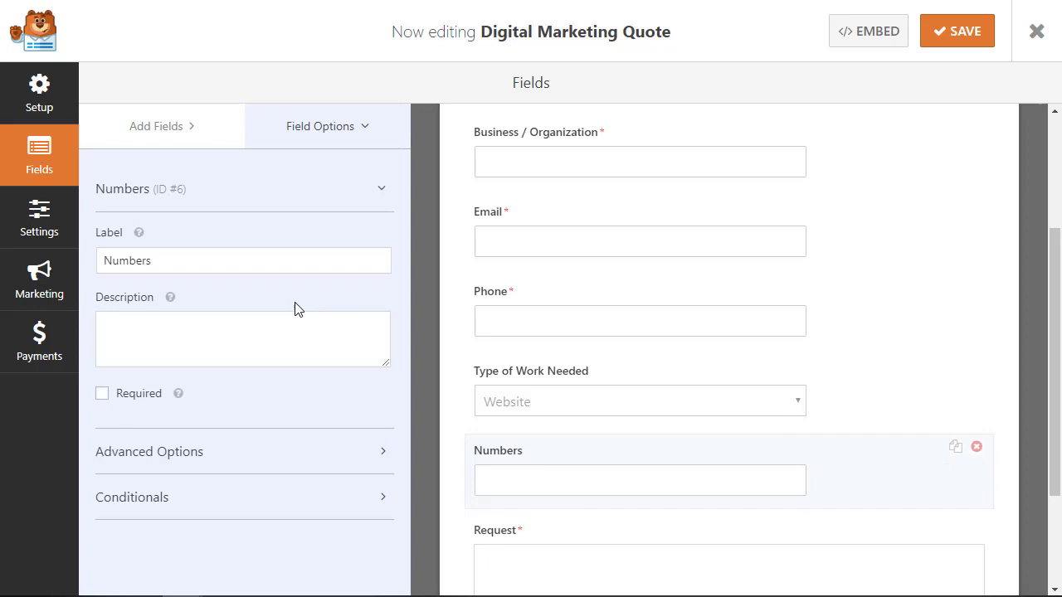
drag(186, 261, 90, 274)
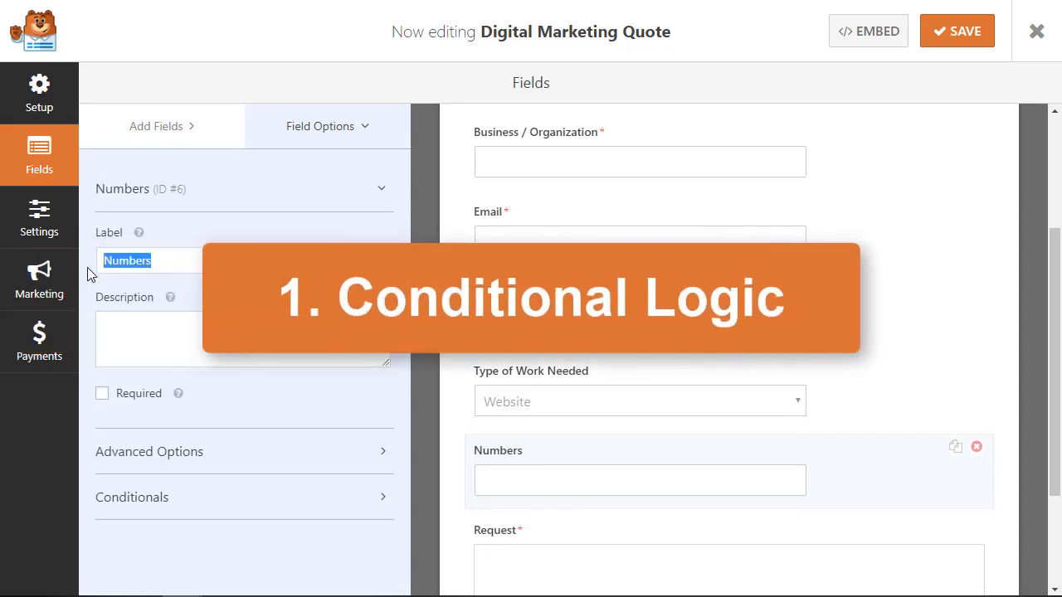
text(HowMany Social Media Accounts?)
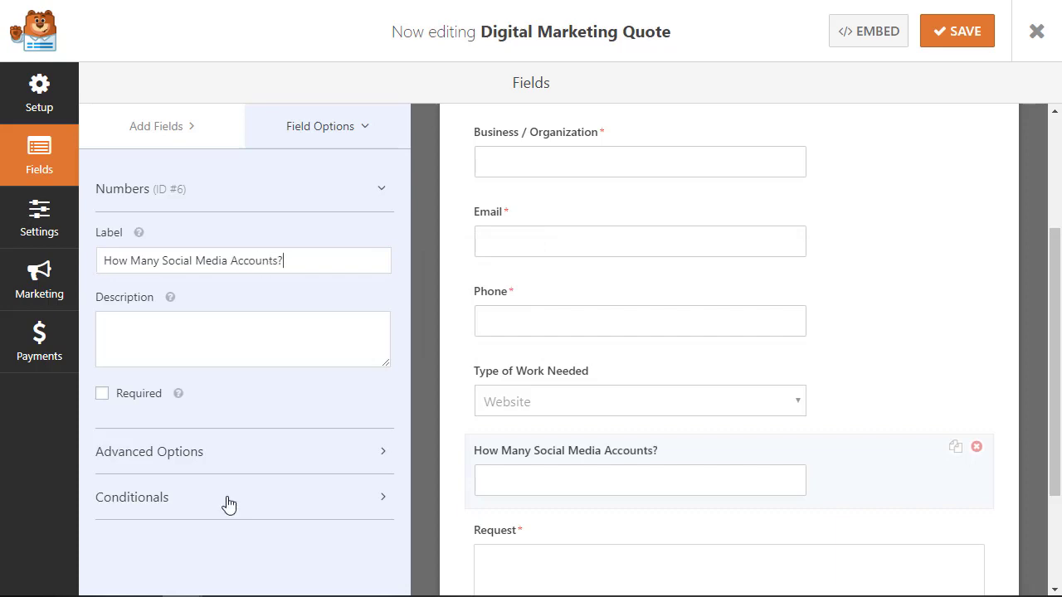
Step: Show the accounts question only if Type of Work Needed is Social Media Management, then verify on the live form
click(228, 505)
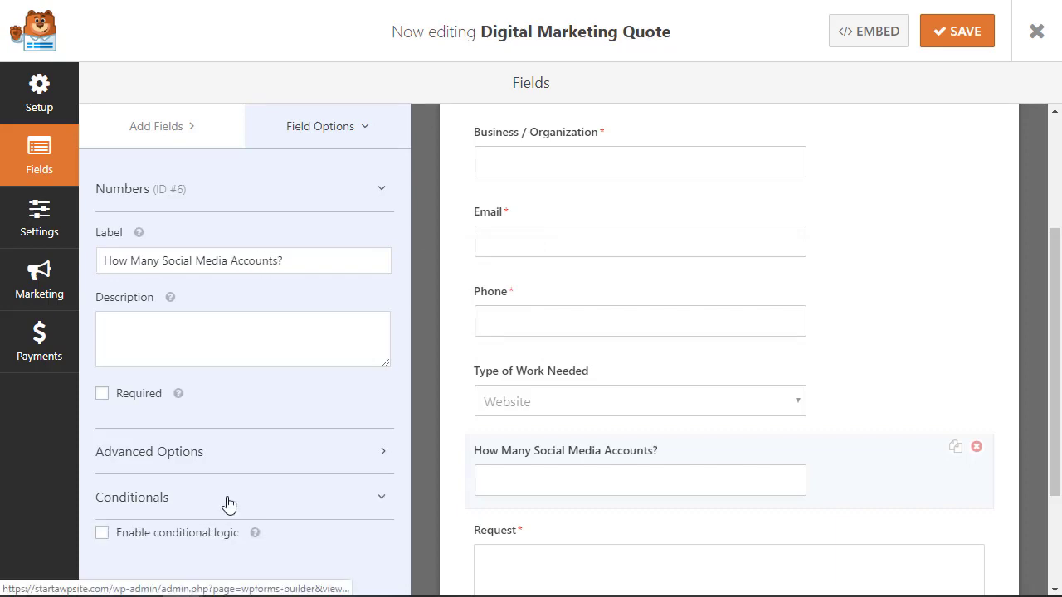
click(127, 528)
scroll(315, 465, down, 2)
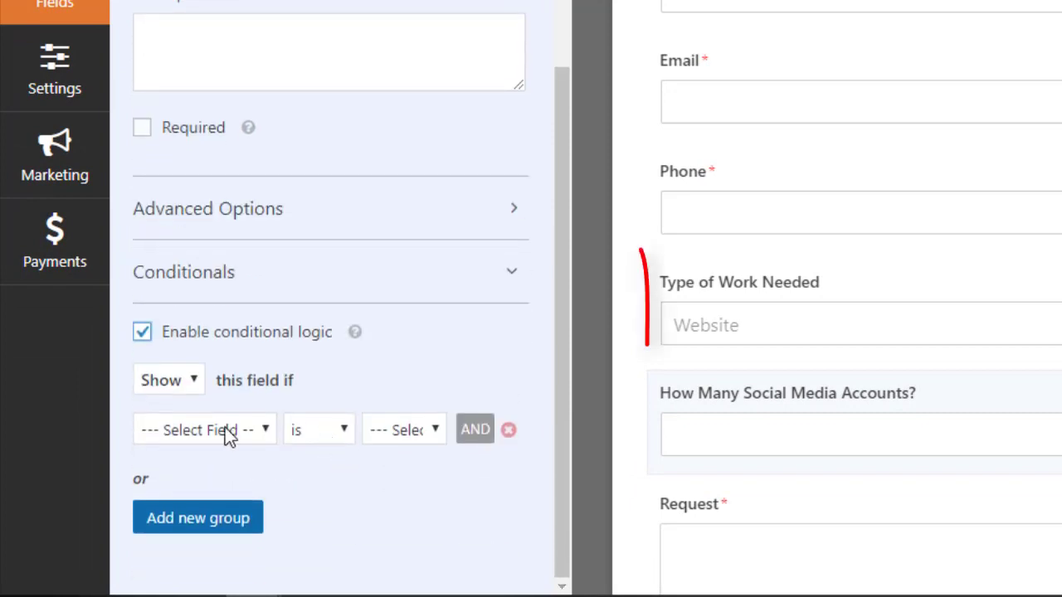
click(228, 430)
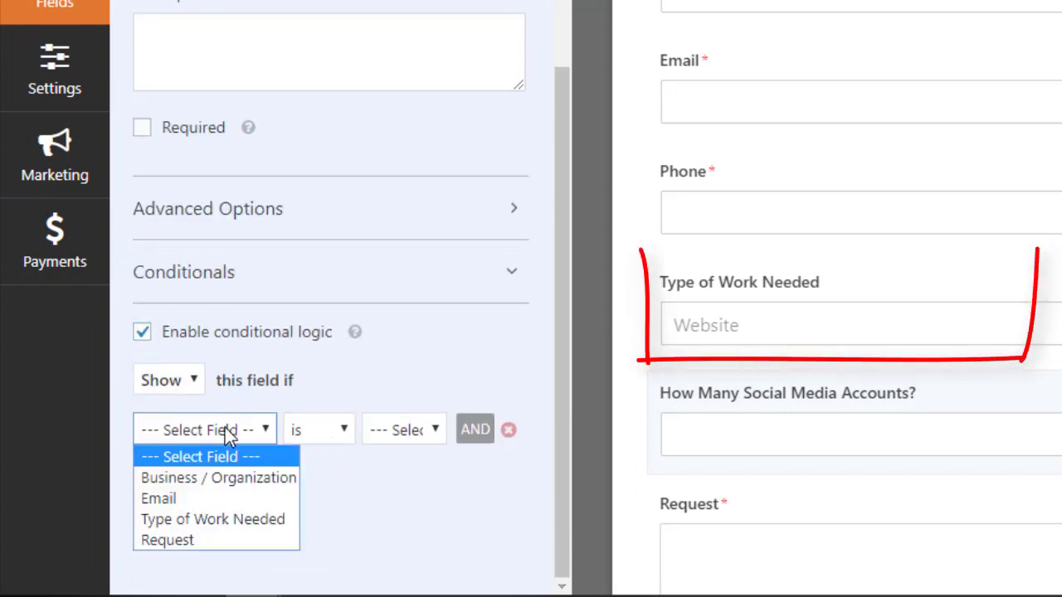
click(201, 521)
click(386, 433)
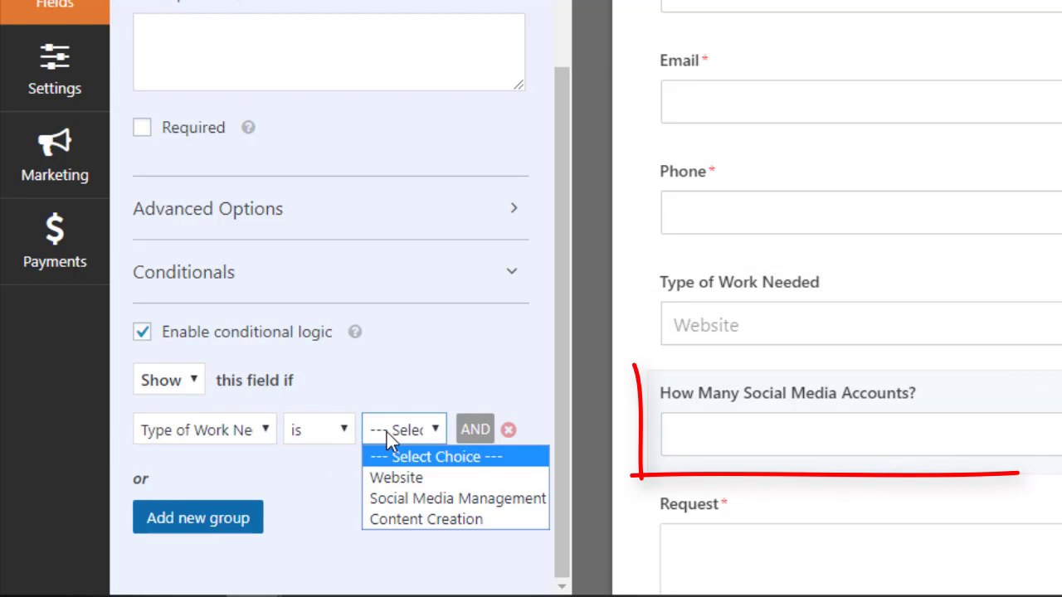
click(402, 499)
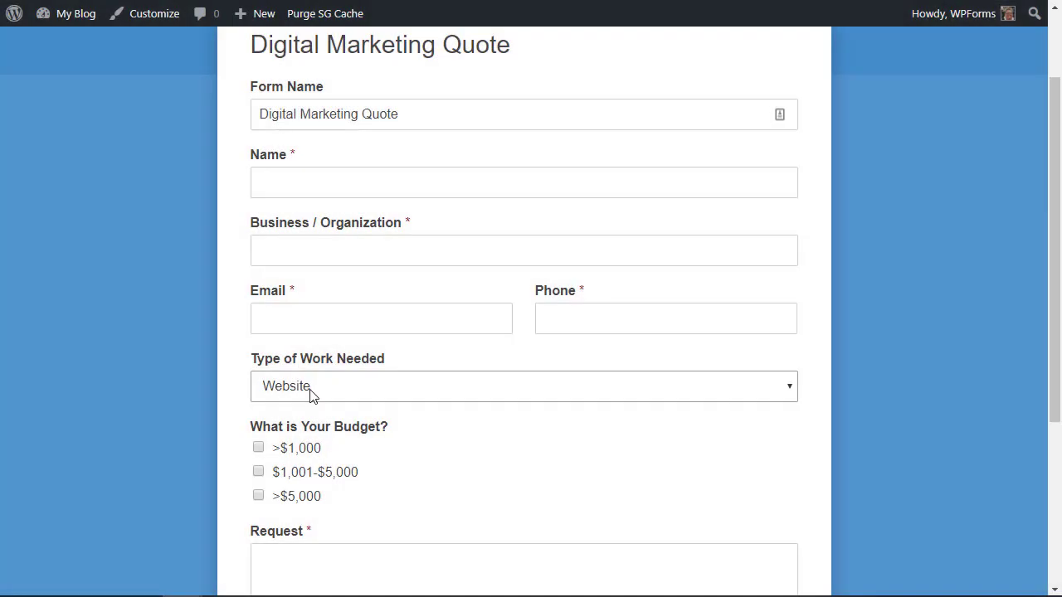
click(311, 394)
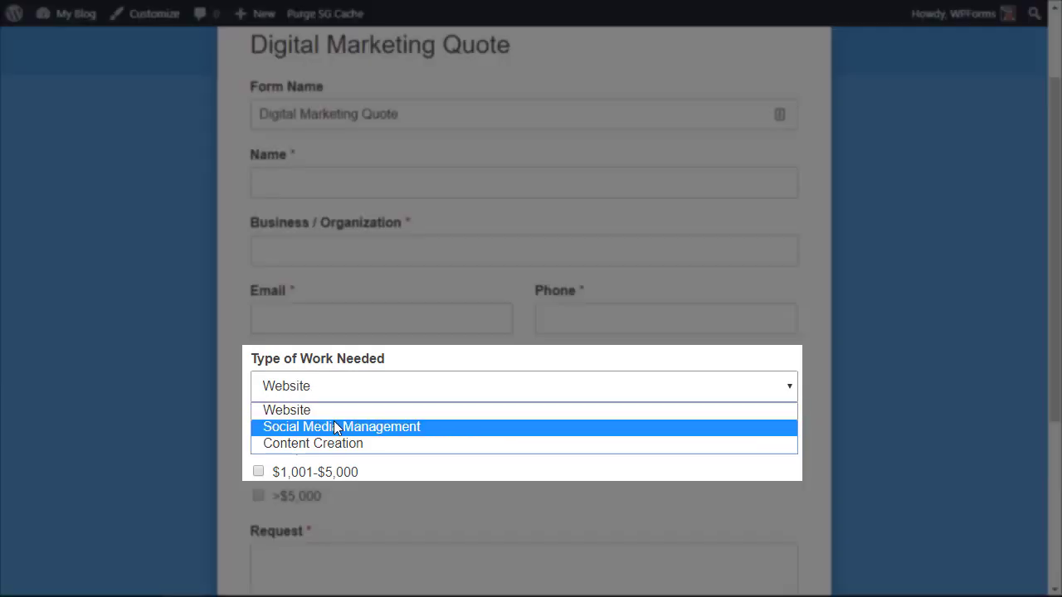
click(336, 426)
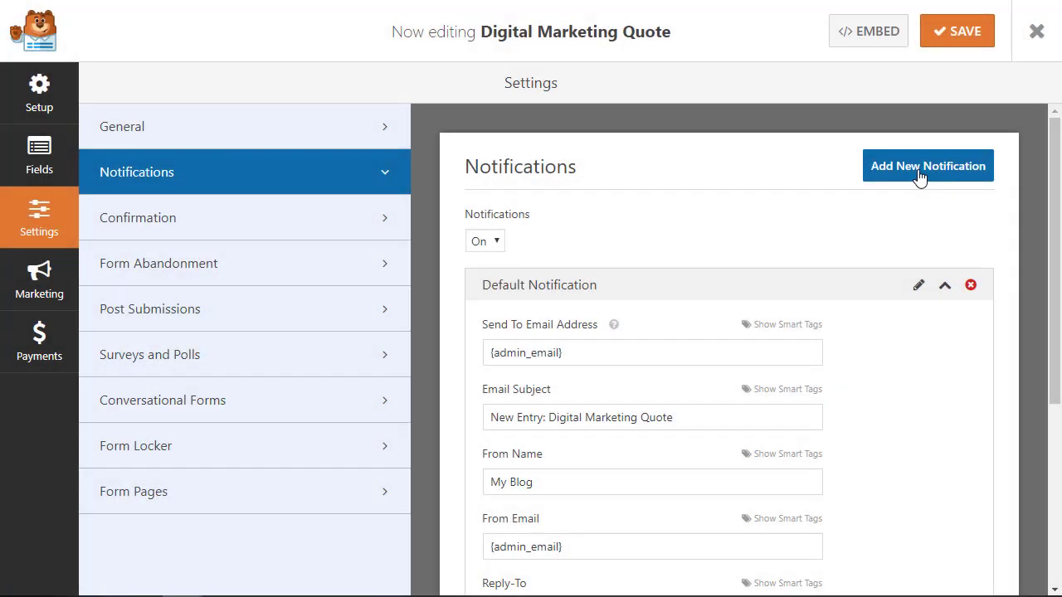
Step: Add a new notification named 'Budget Over $5,000'
click(919, 178)
text(Budget Over $5,00)
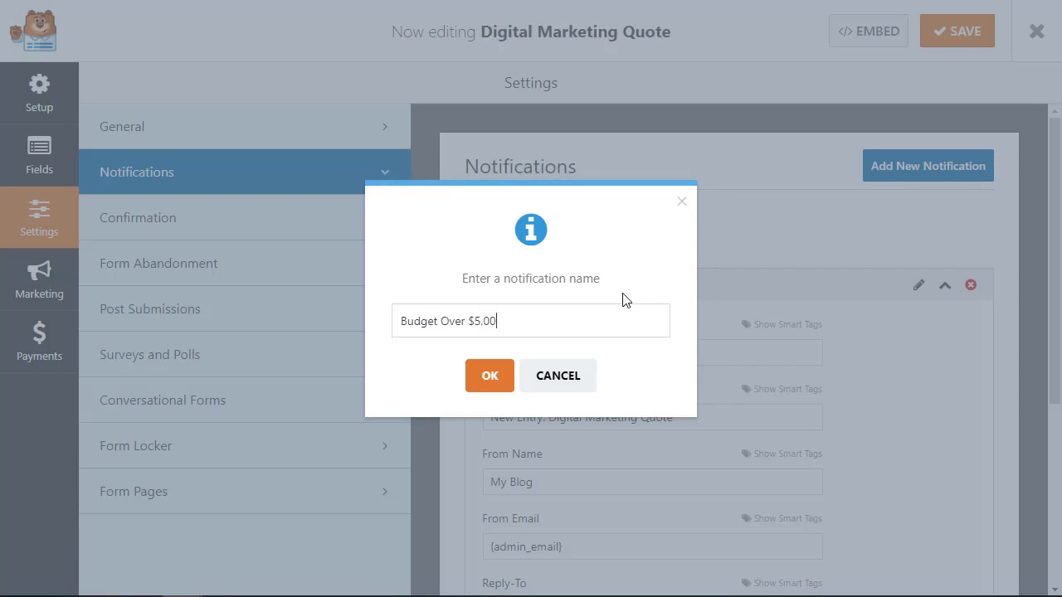
text(0)
click(491, 376)
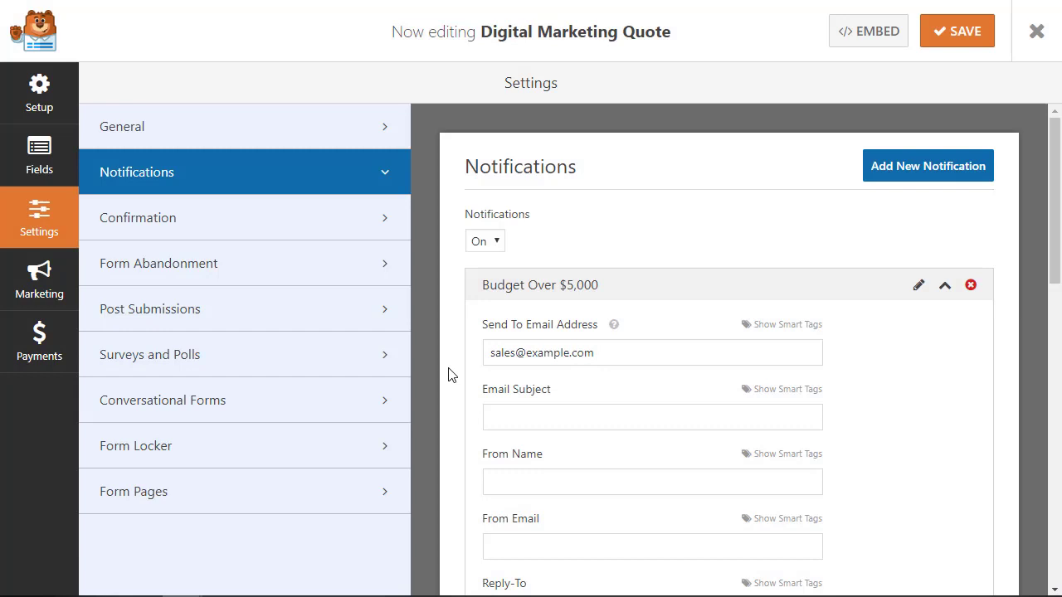
Step: Send the notification only if What is Your Budget? is >$5,000
scroll(737, 407, down, 4)
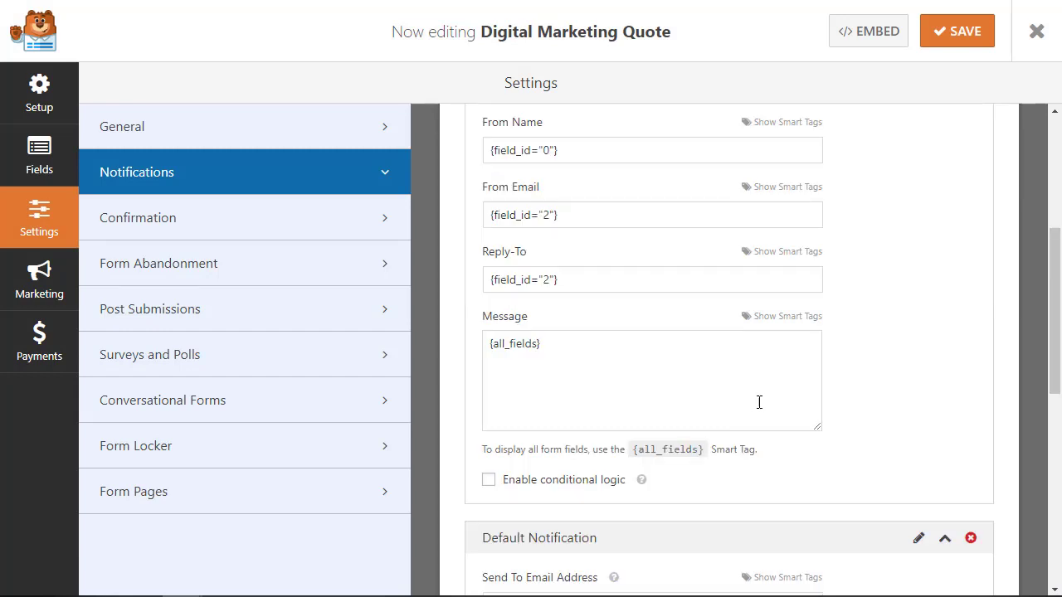
click(487, 481)
scroll(511, 483, down, 1)
click(542, 439)
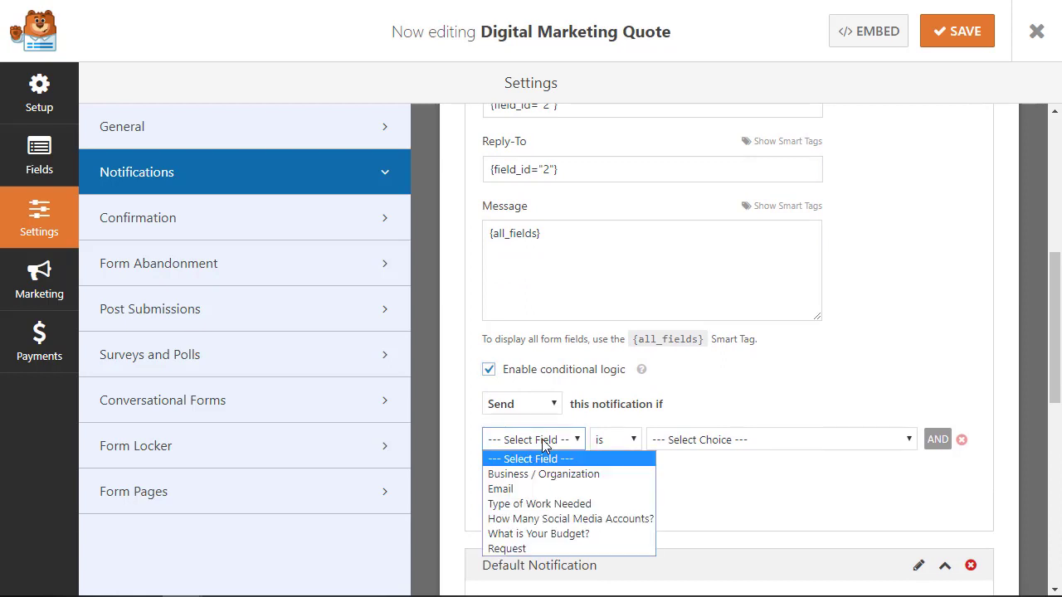
click(547, 534)
click(688, 446)
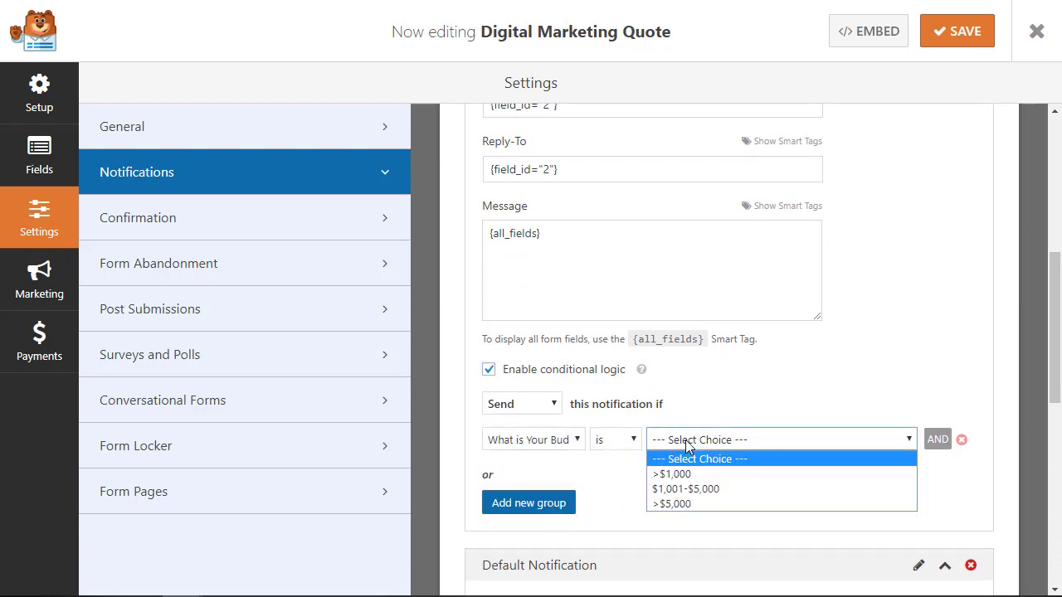
click(687, 503)
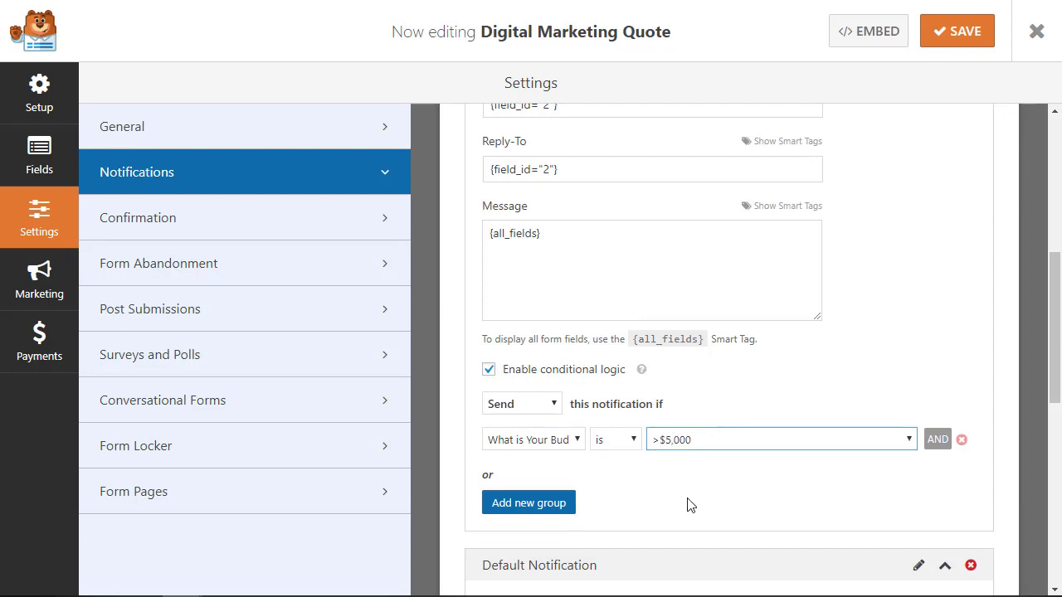
Step: Save the form and create a 'Social Media Request' confirmation with a thank-you message
click(960, 38)
text(Social Mend)
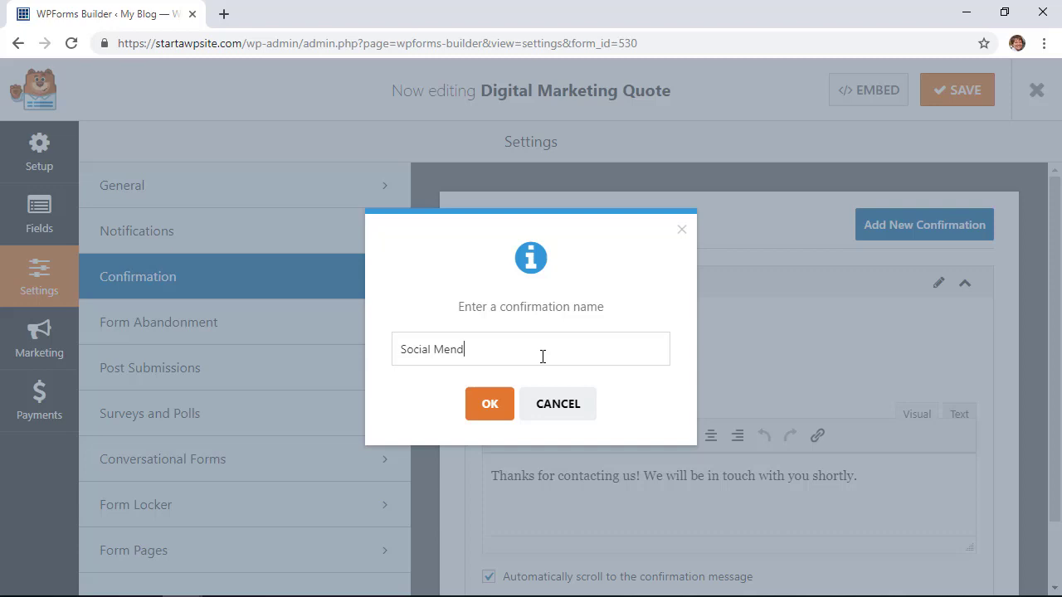
text(Request)
click(485, 404)
text(Th)
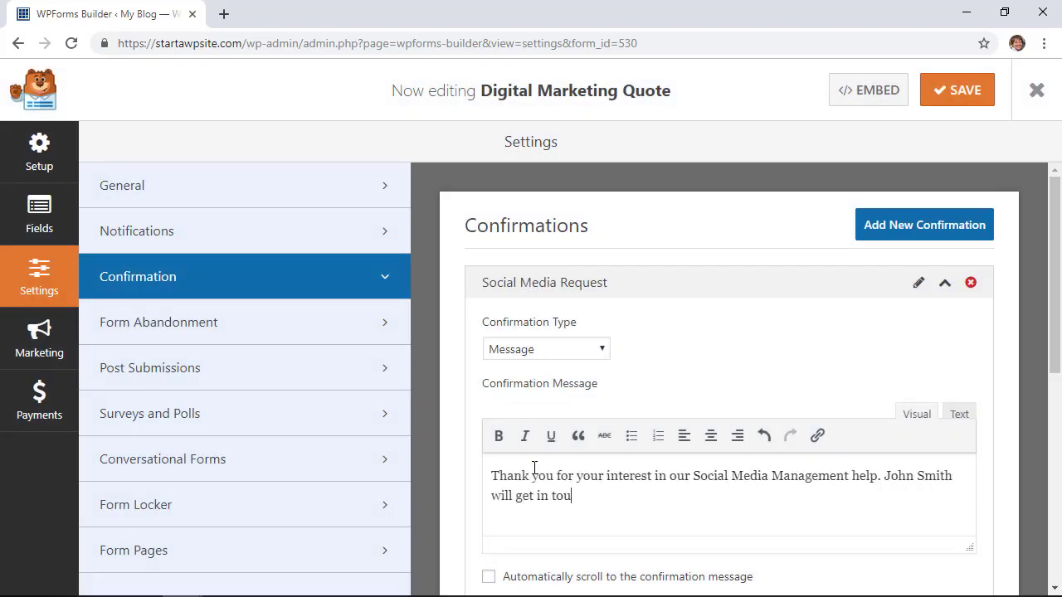
Step: Use the confirmation only when Type of Work Needed is Social Media Management
click(490, 466)
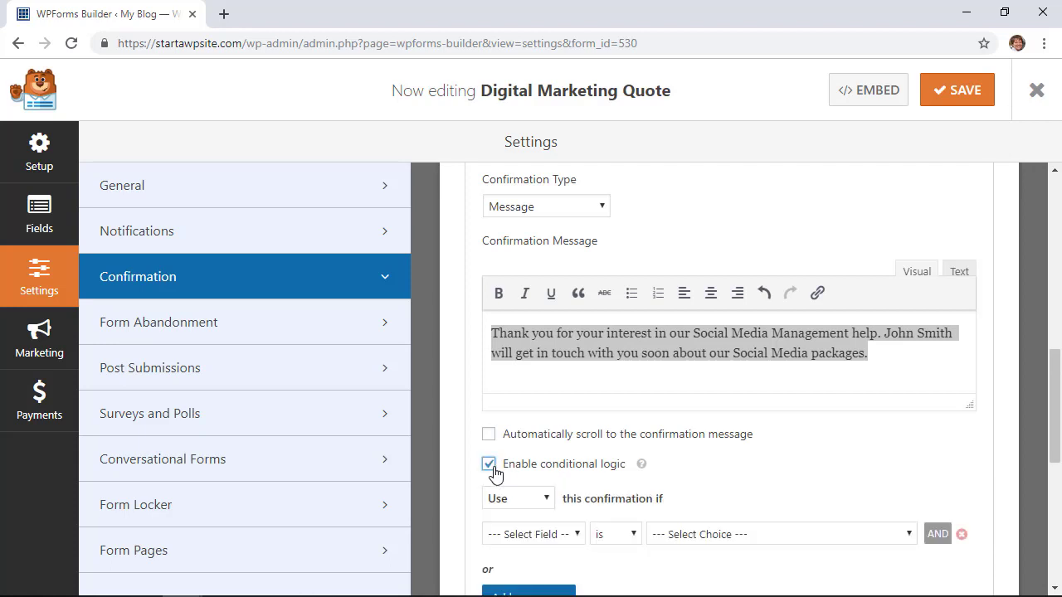
scroll(531, 498, down, 1)
click(547, 421)
click(533, 498)
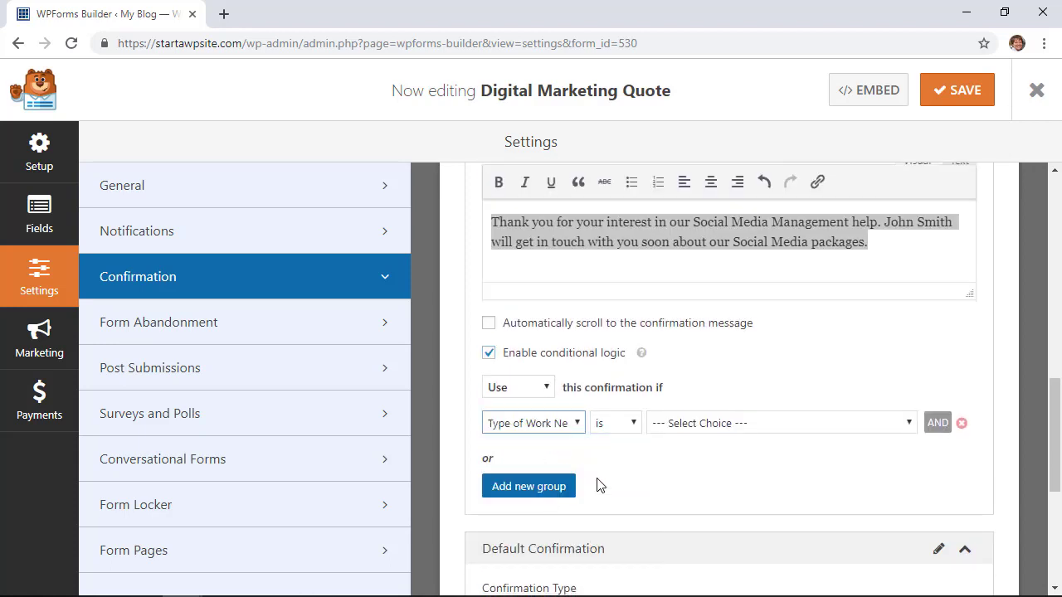
click(722, 423)
click(706, 472)
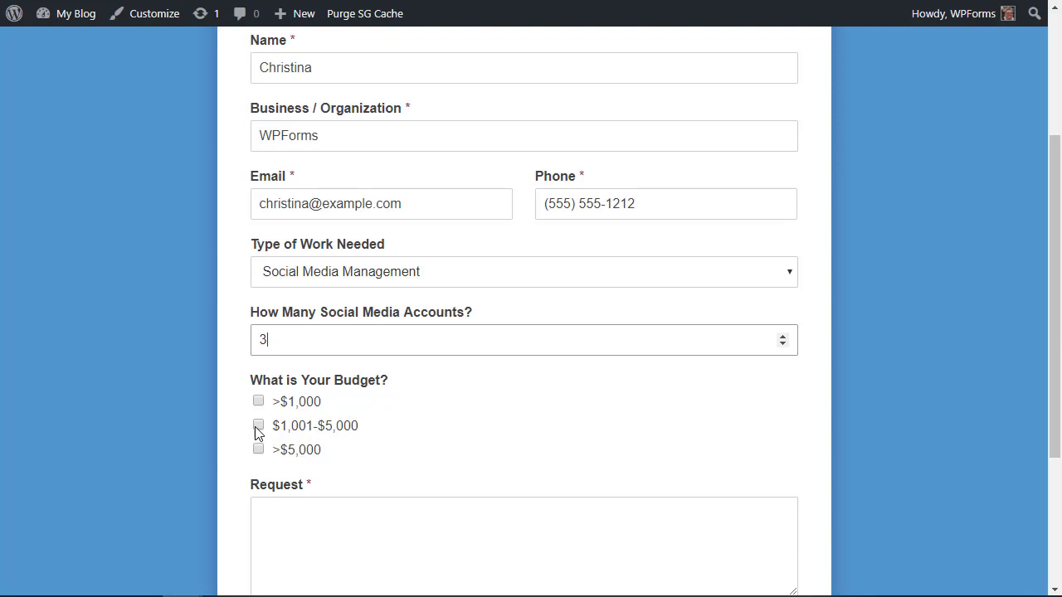
Step: Submit a test entry with the $1,001-$5,000 budget and a request text
click(258, 426)
scroll(256, 426, down, 3)
click(331, 328)
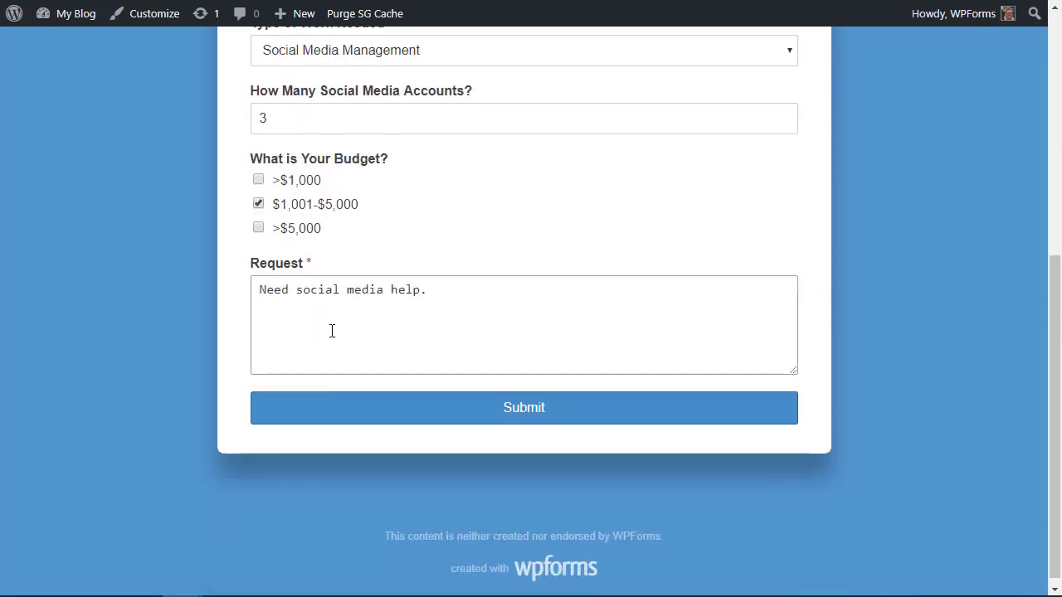
click(421, 428)
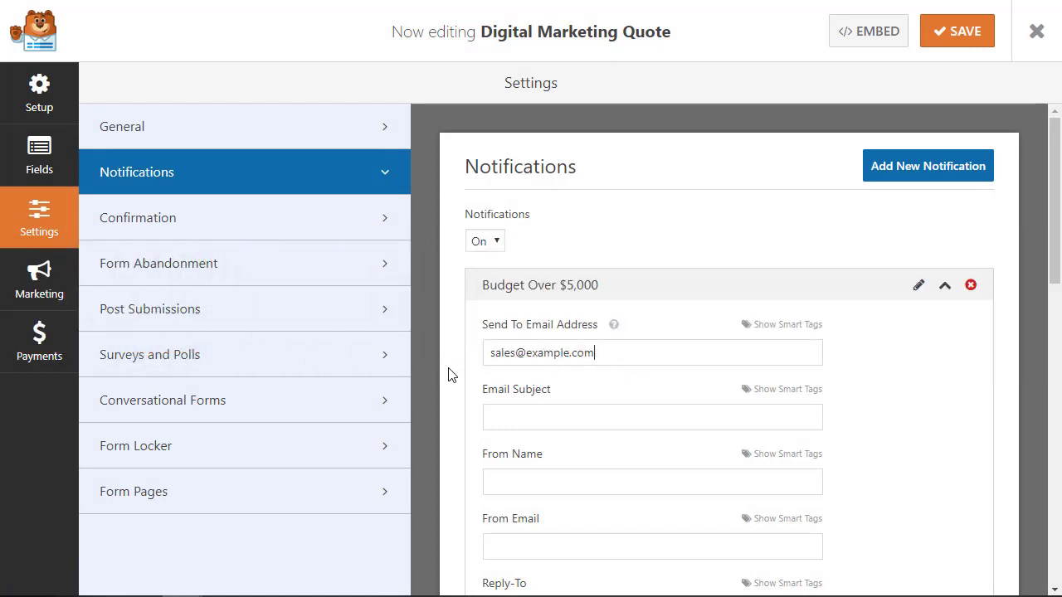
Step: Insert the form name smart tag into the notification's email subject
scroll(448, 375, down, 2)
click(795, 286)
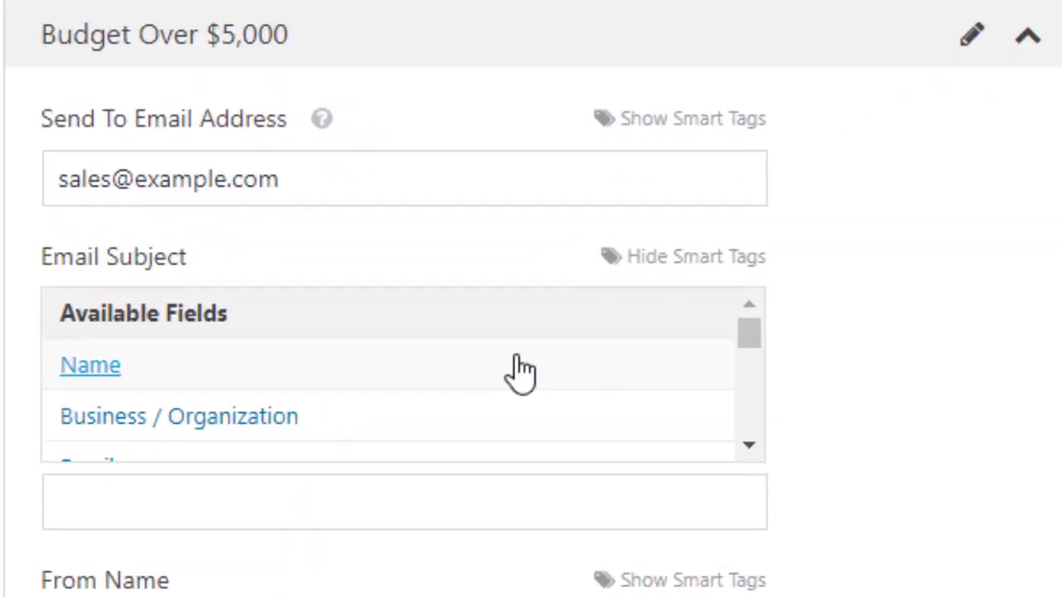
scroll(517, 372, down, 3)
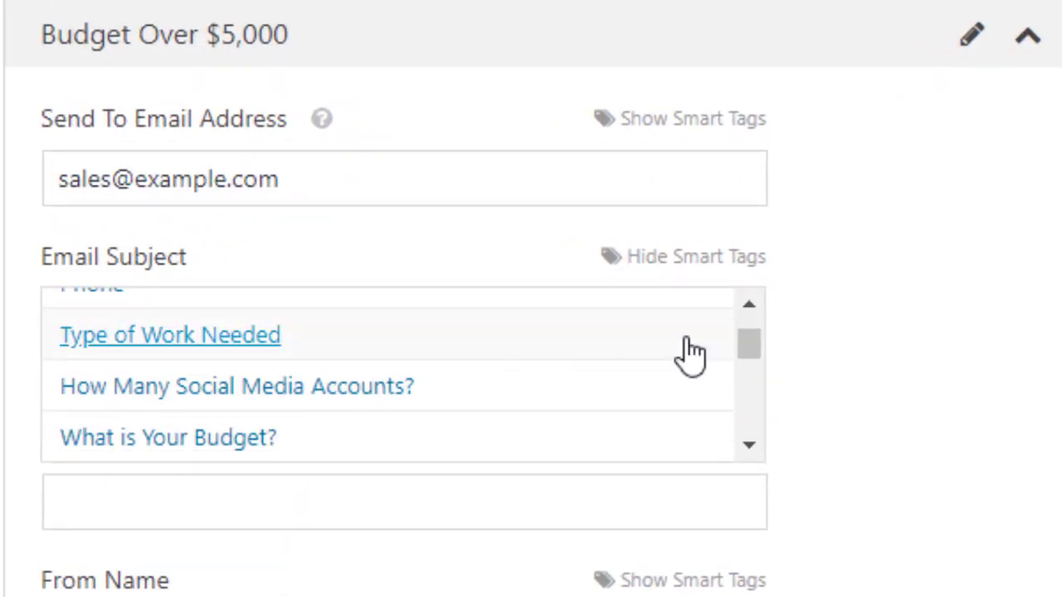
click(754, 305)
scroll(748, 447, down, 3)
scroll(748, 447, down, 3)
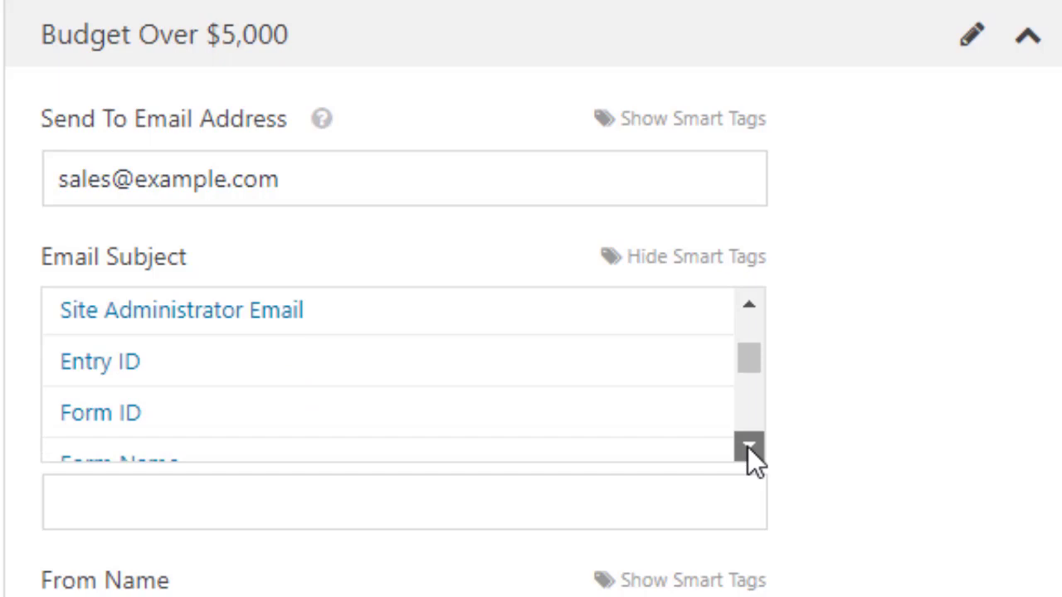
click(703, 463)
Step: Fill From Name and From Email with the Name and Email field smart tags
click(696, 395)
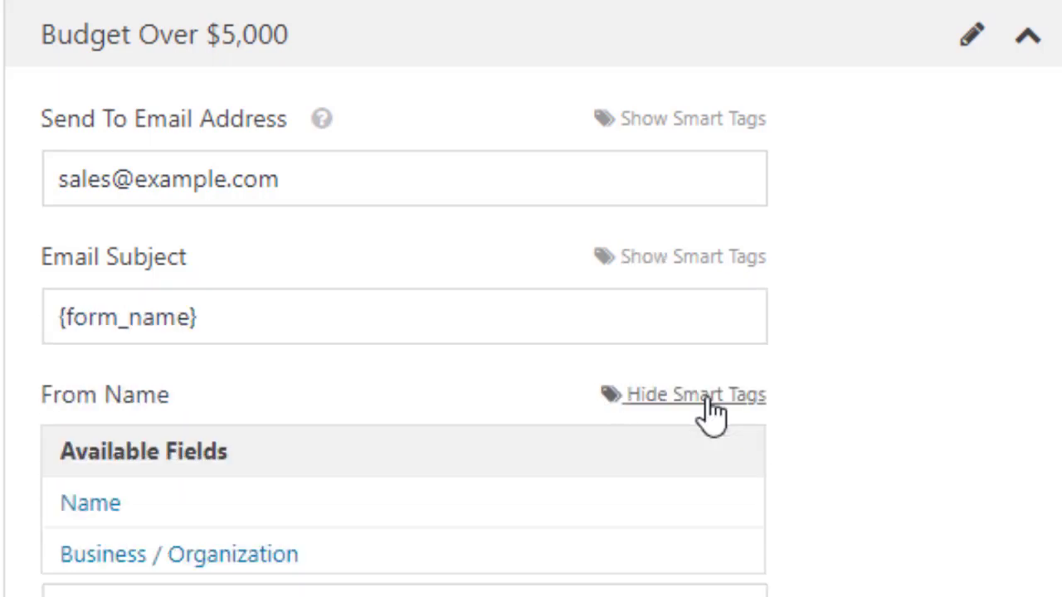
scroll(581, 431, down, 3)
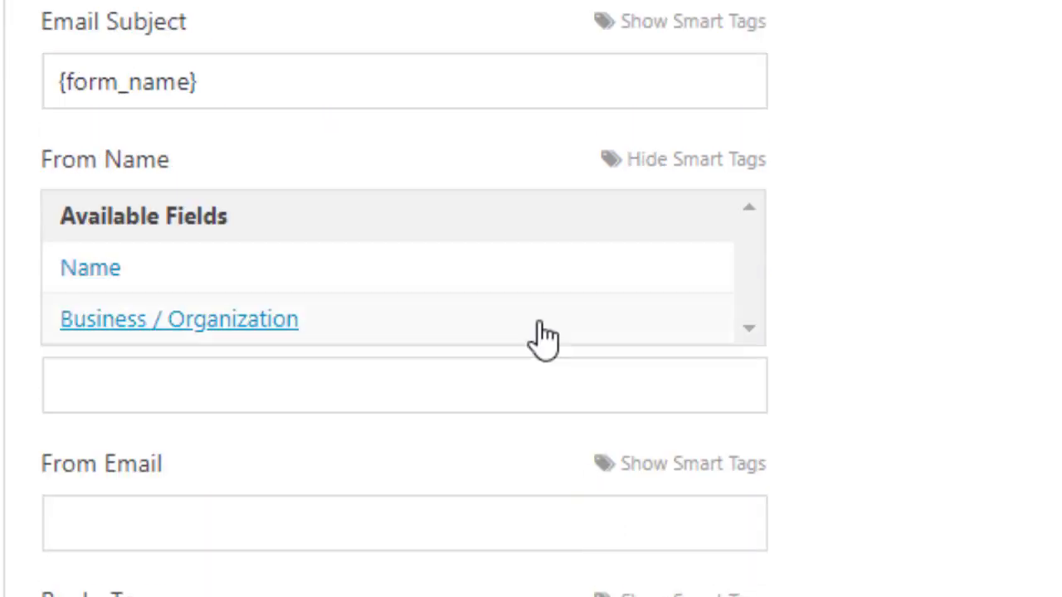
click(541, 320)
click(709, 319)
click(590, 413)
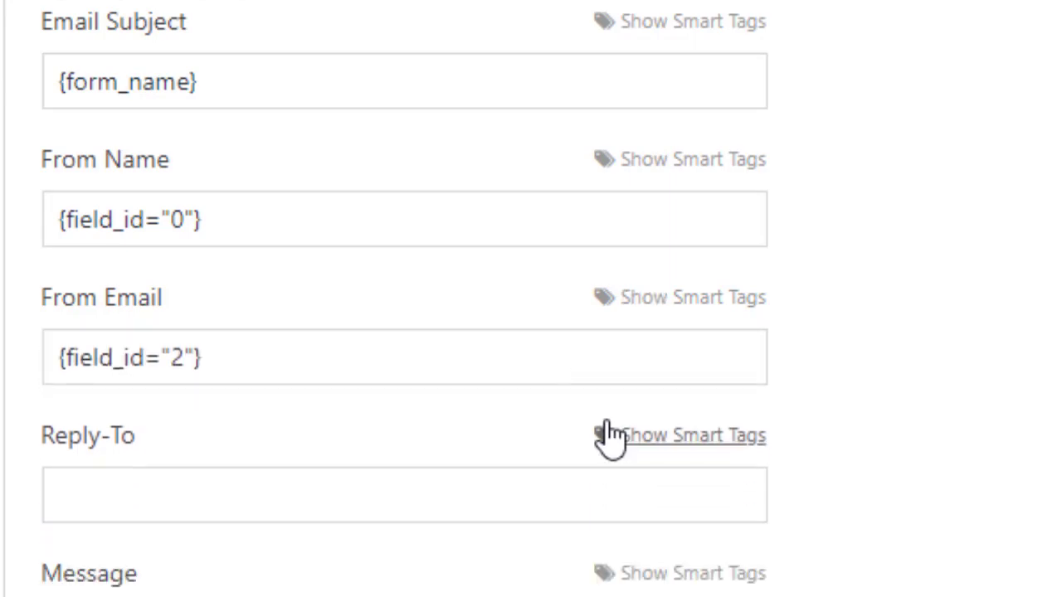
click(673, 455)
Step: Set Reply-To to the Email tag and add a Single Line Text field labelled Form Name below Name
click(535, 544)
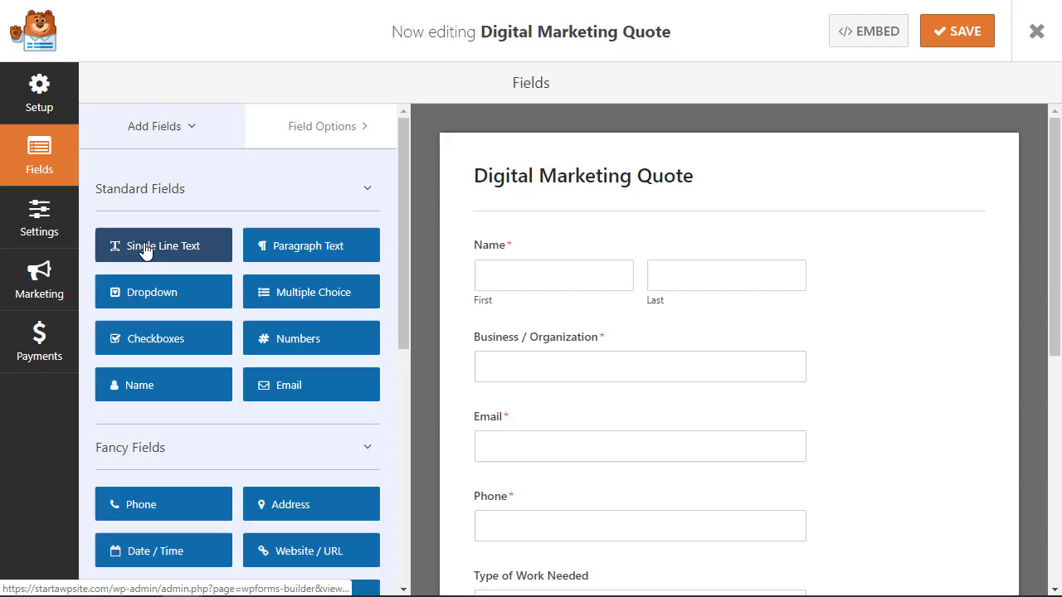
drag(475, 315, 540, 346)
click(540, 343)
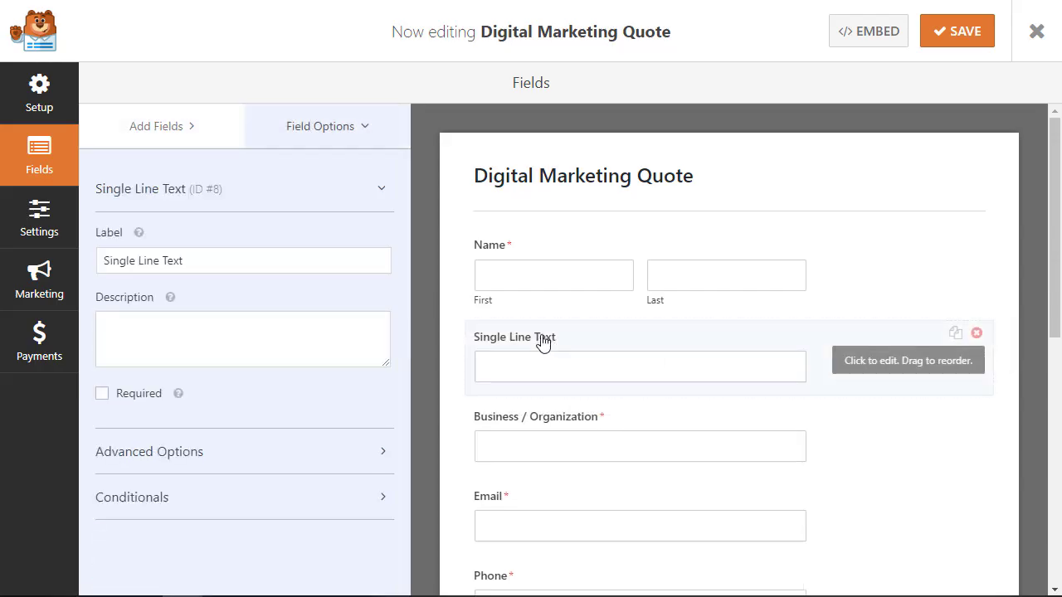
triple_click(121, 260)
text(Form Name)
Step: Set the Form Name field's default value to the form name smart tag
click(237, 451)
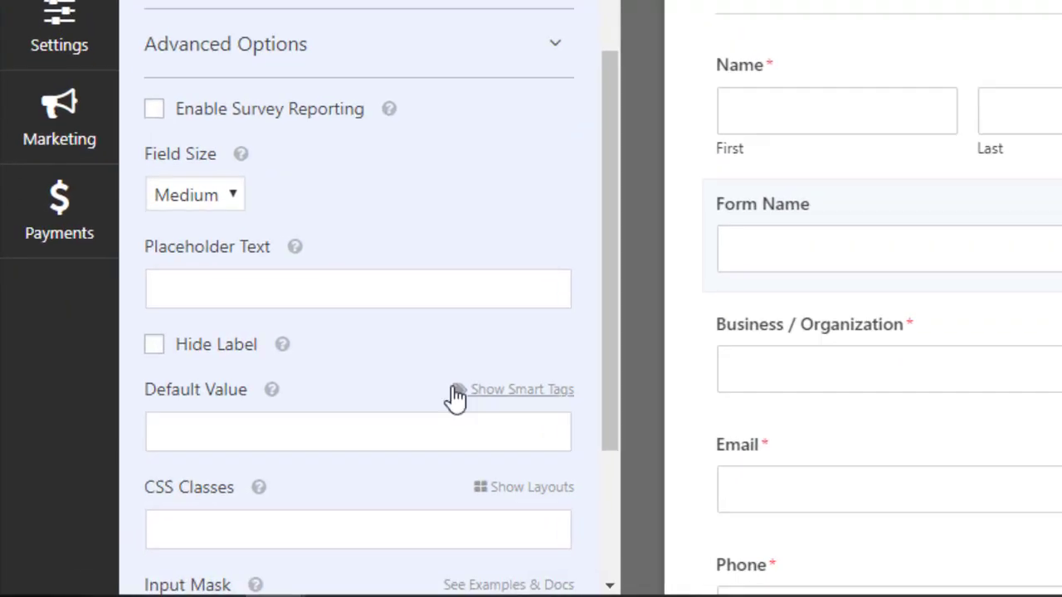
click(492, 391)
scroll(492, 368, down, 2)
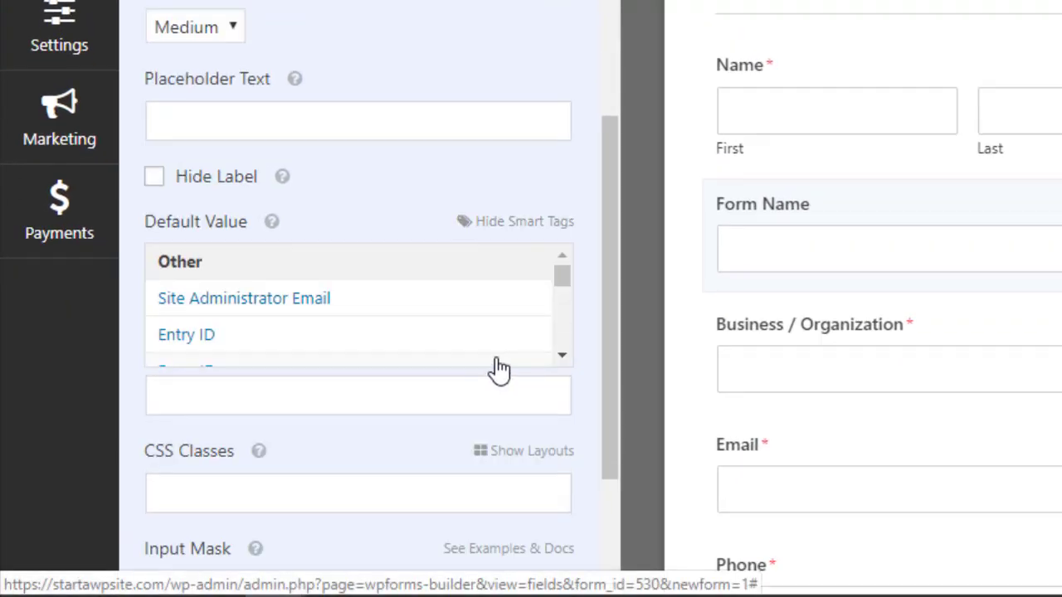
scroll(562, 356, down, 2)
scroll(562, 356, down, 1)
click(243, 315)
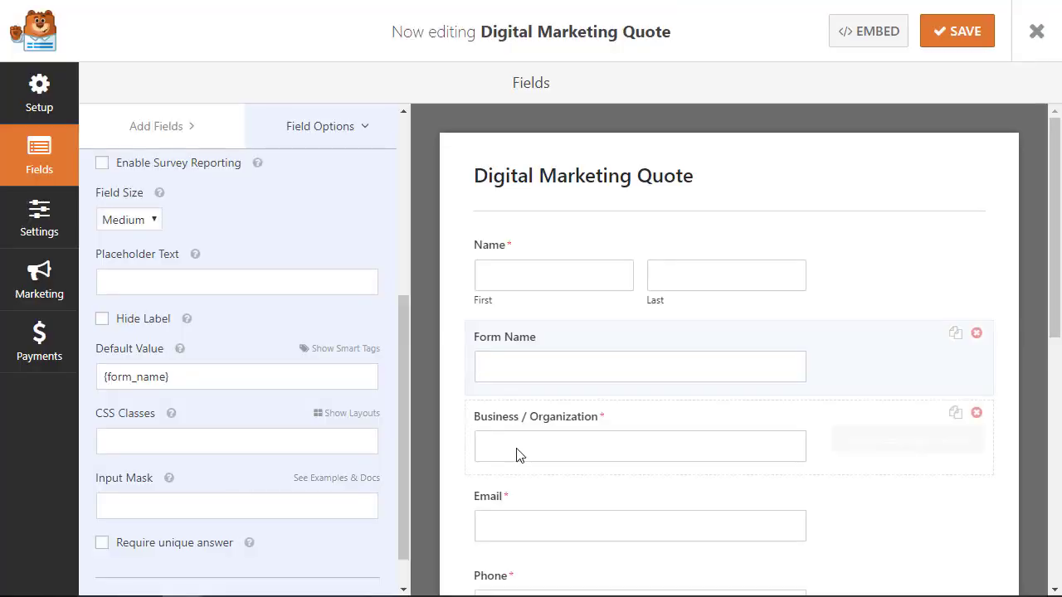
scroll(516, 455, down, 4)
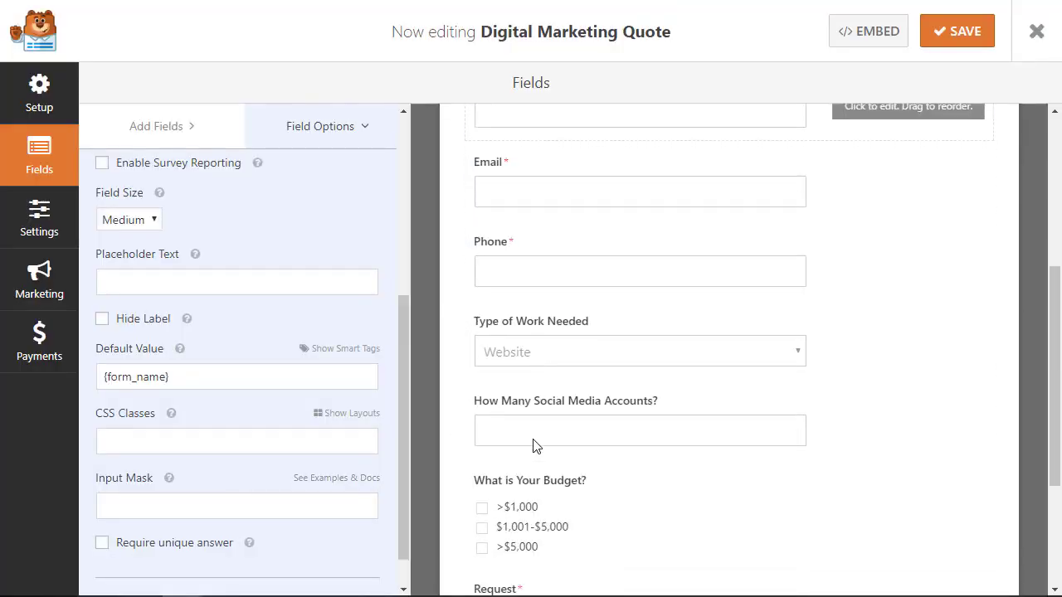
scroll(534, 443, down, 2)
scroll(543, 436, down, 1)
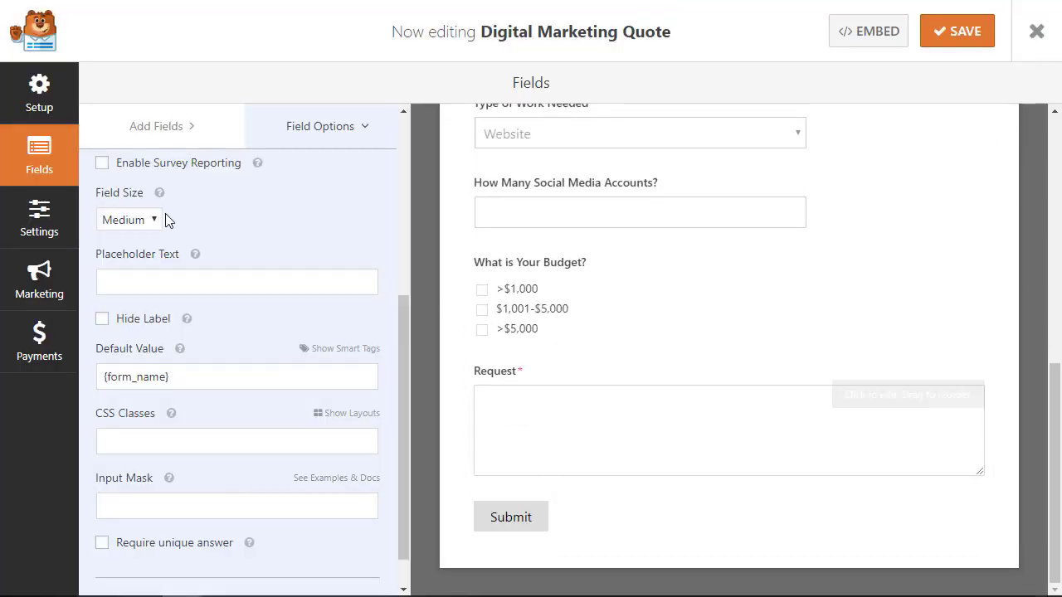
Step: Add a Hidden Field labelled 'Referring URL' below Request
click(156, 134)
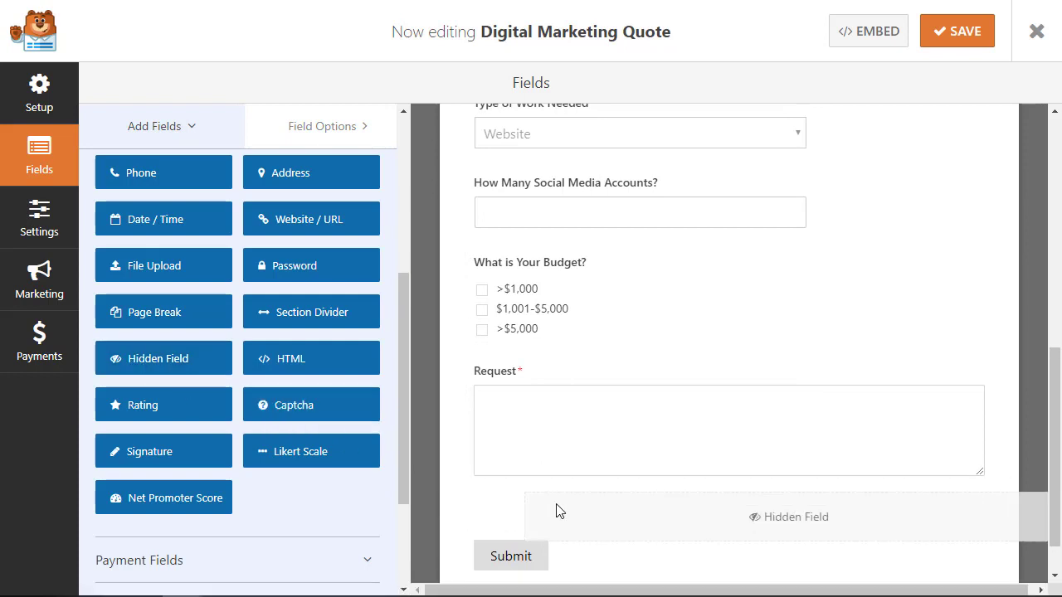
drag(127, 358, 530, 513)
triple_click(141, 260)
text(Referri)
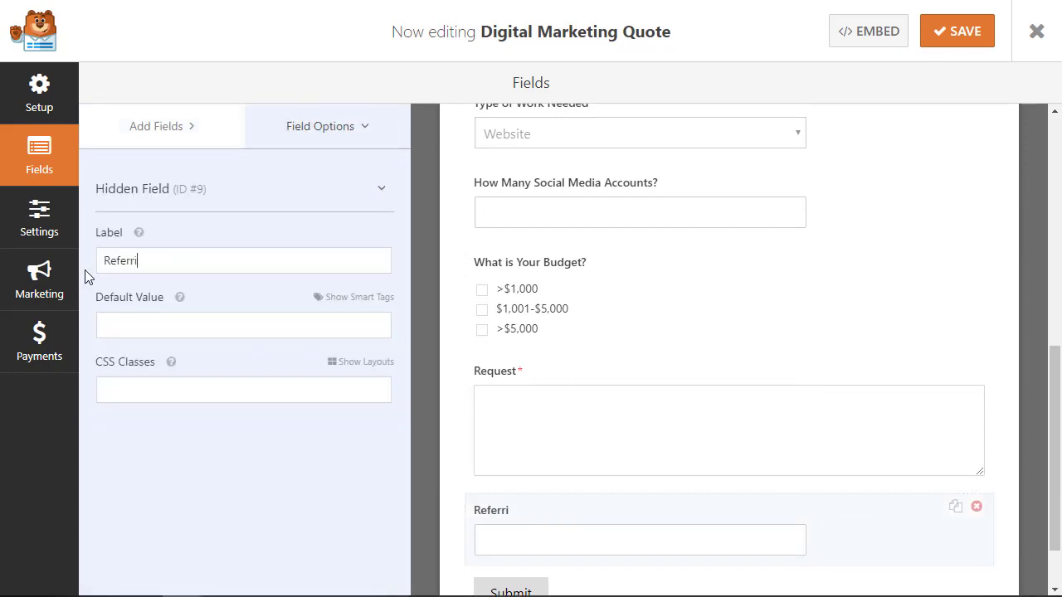
text(ng URL)
Step: Set the hidden field's default value to the Referrer URL smart tag
click(359, 297)
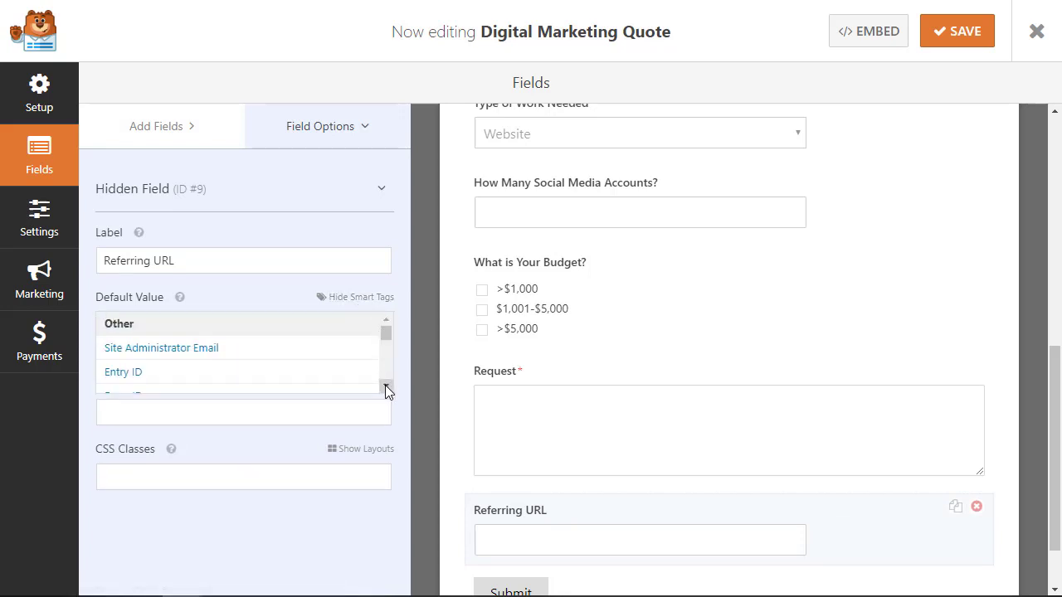
click(386, 387)
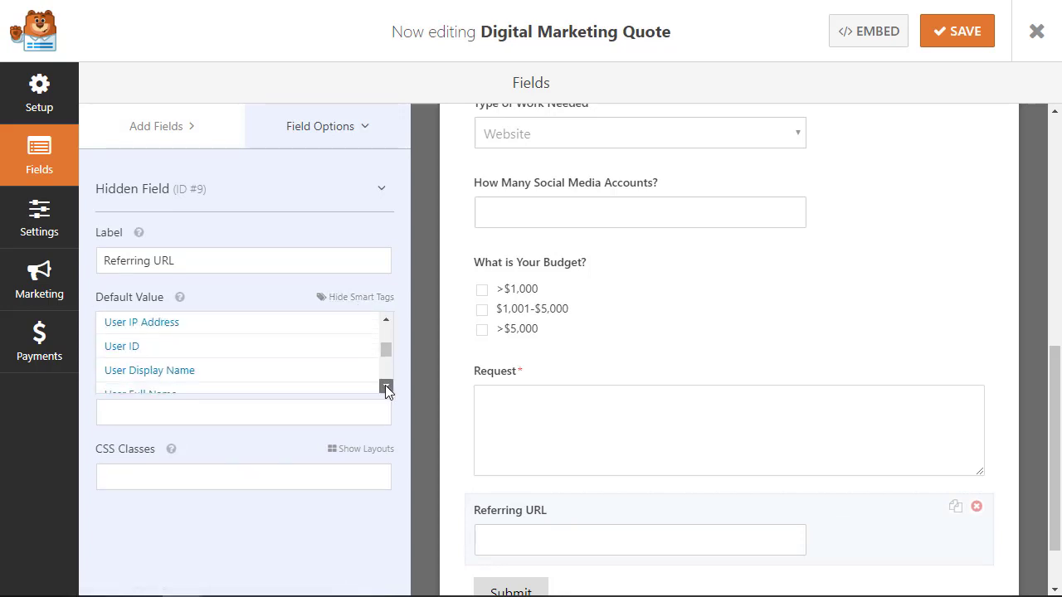
drag(385, 385, 385, 385)
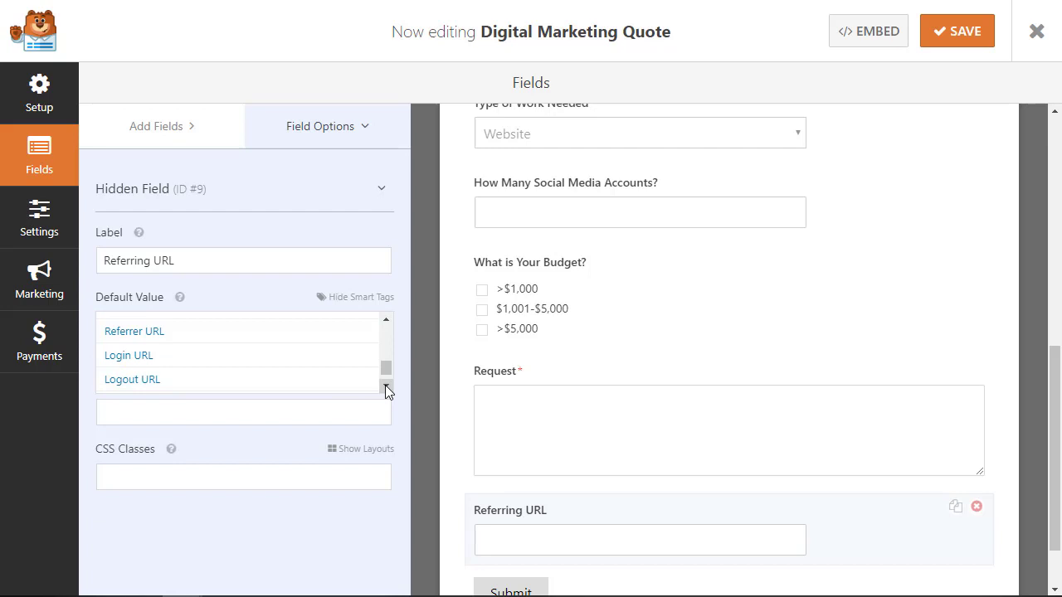
click(154, 333)
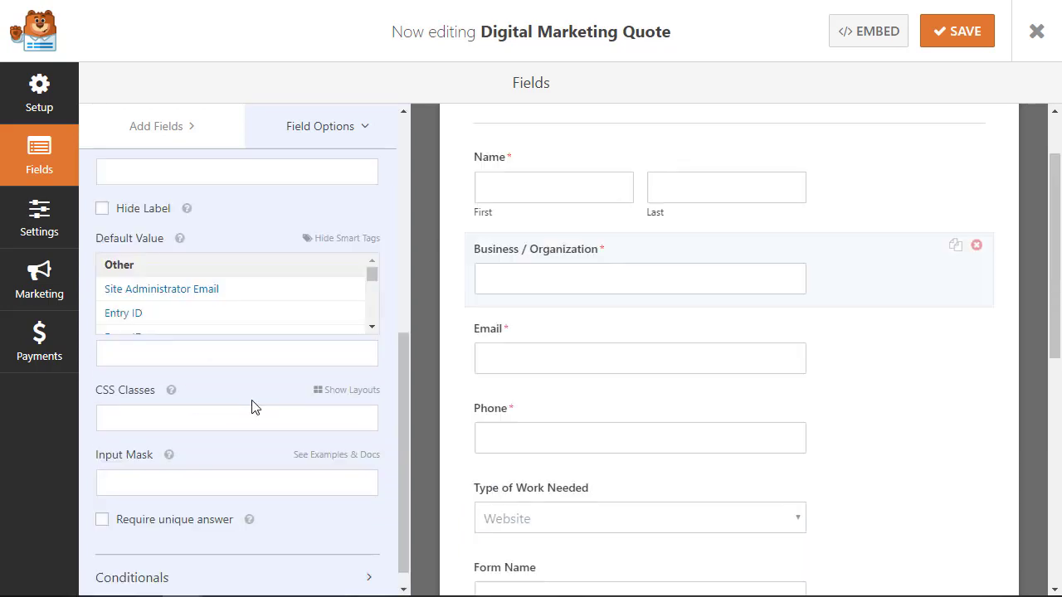
Step: Place Business / Organization and Email in the two half-width columns of a two-column layout
click(355, 390)
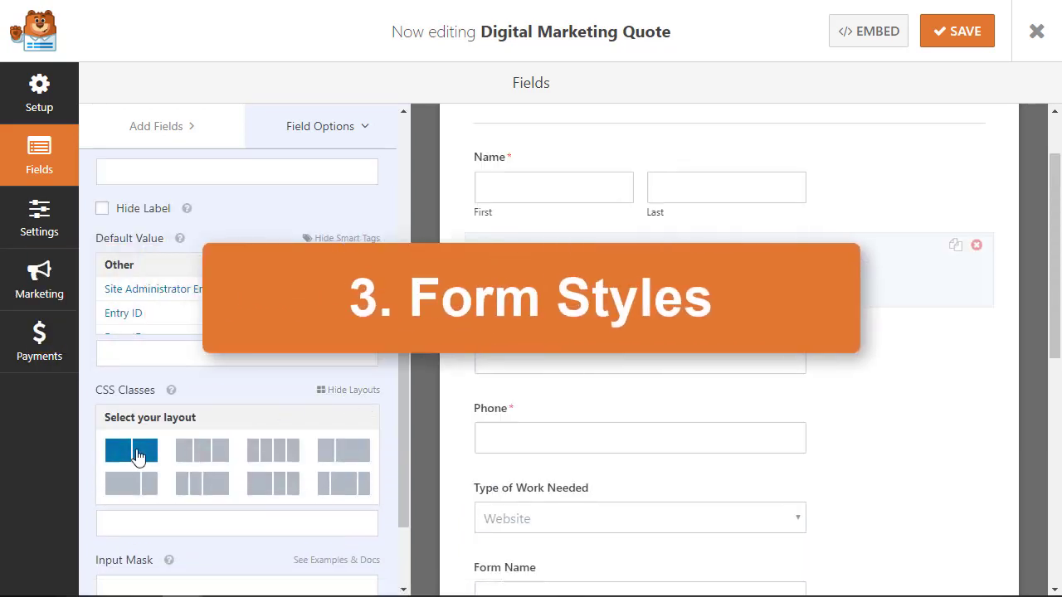
click(138, 455)
click(568, 362)
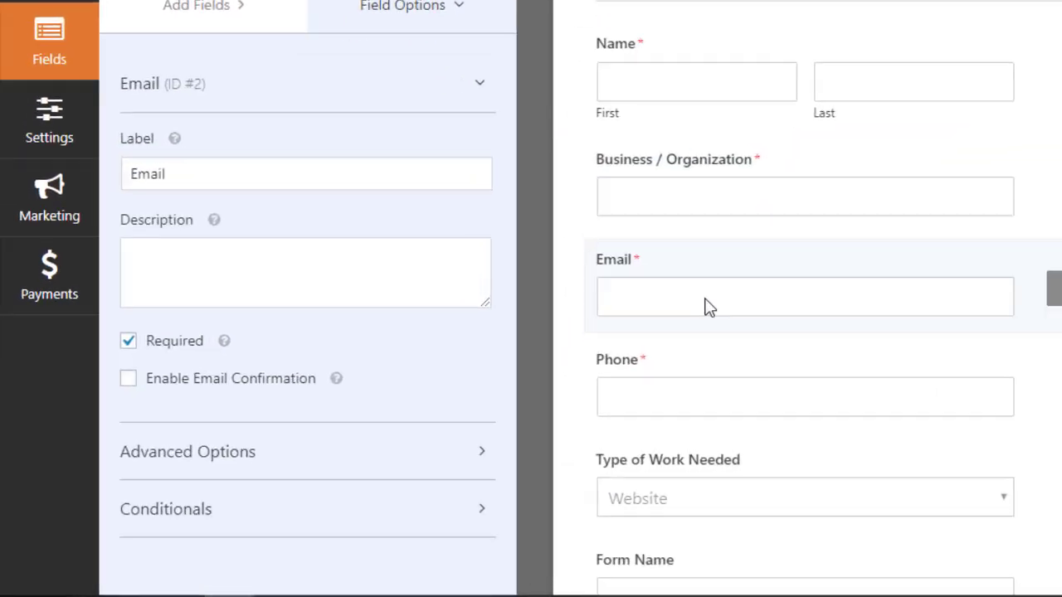
click(338, 448)
scroll(365, 415, down, 5)
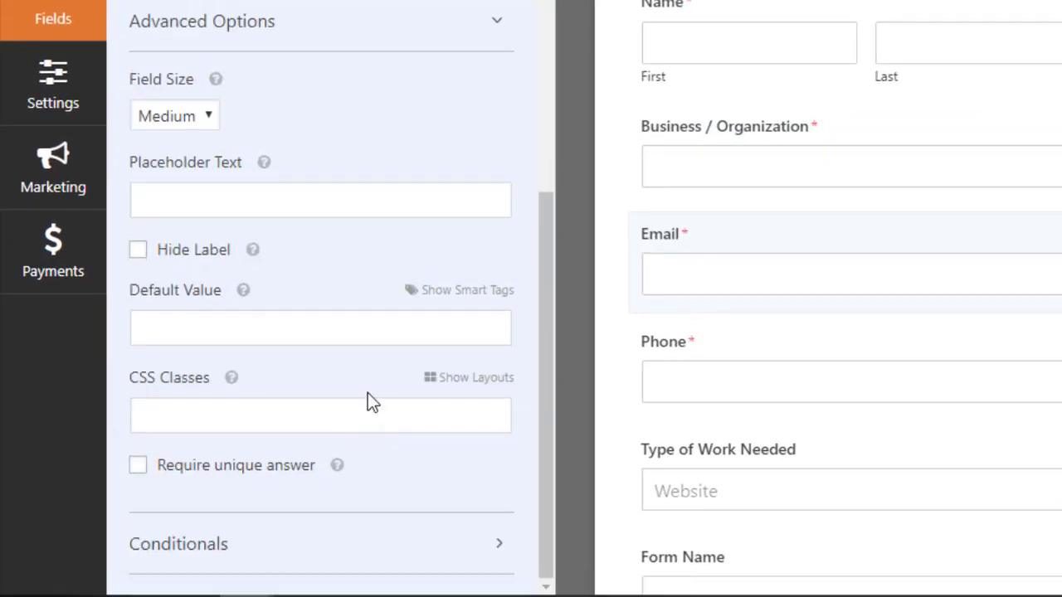
click(473, 378)
click(207, 470)
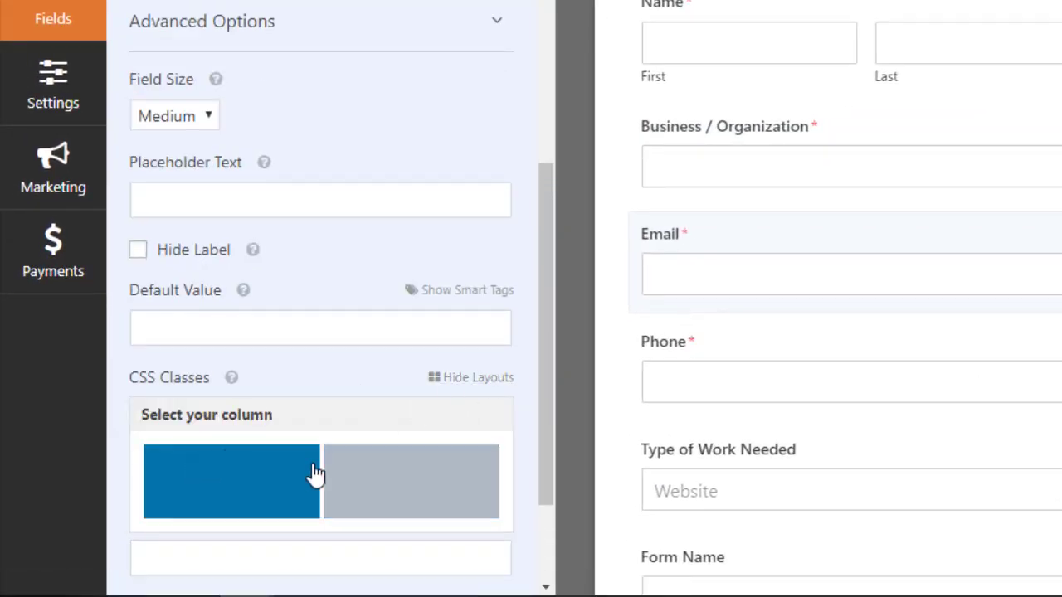
click(412, 492)
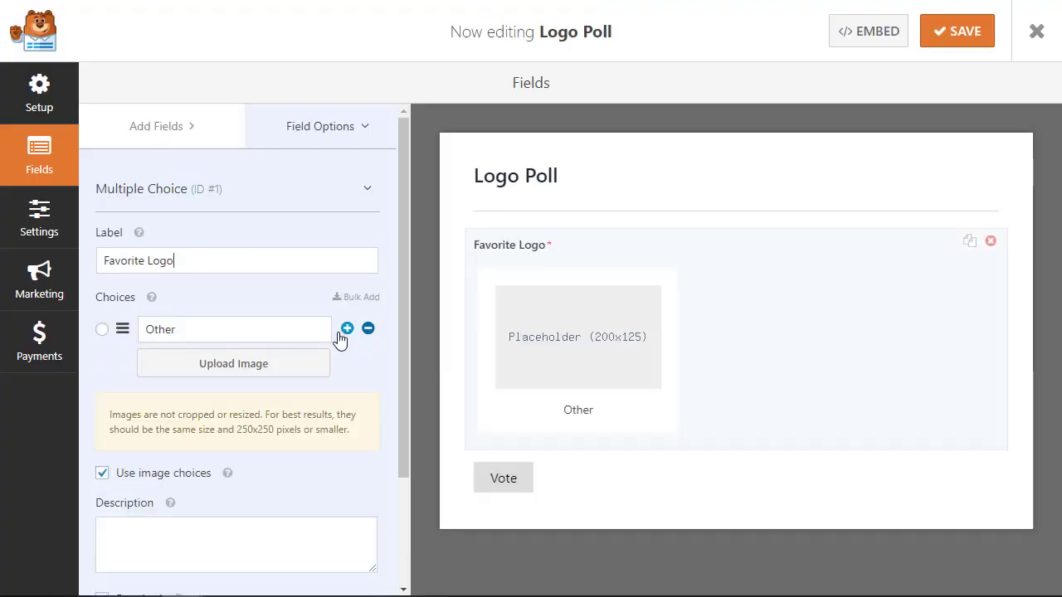
Step: Add a choice and give the first two choices the WPForms and WPBeginner logos
click(347, 329)
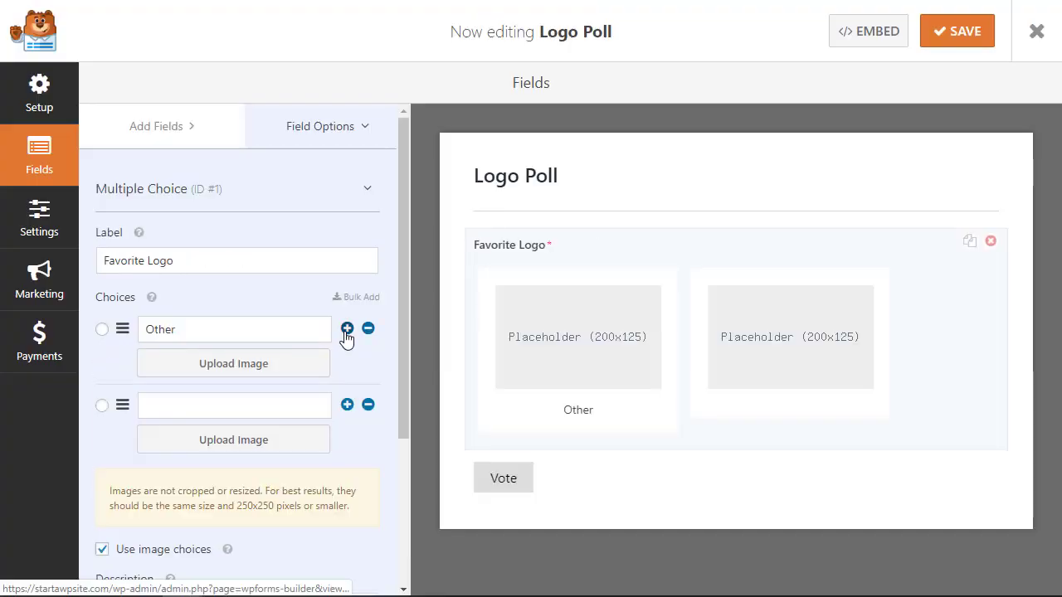
click(220, 366)
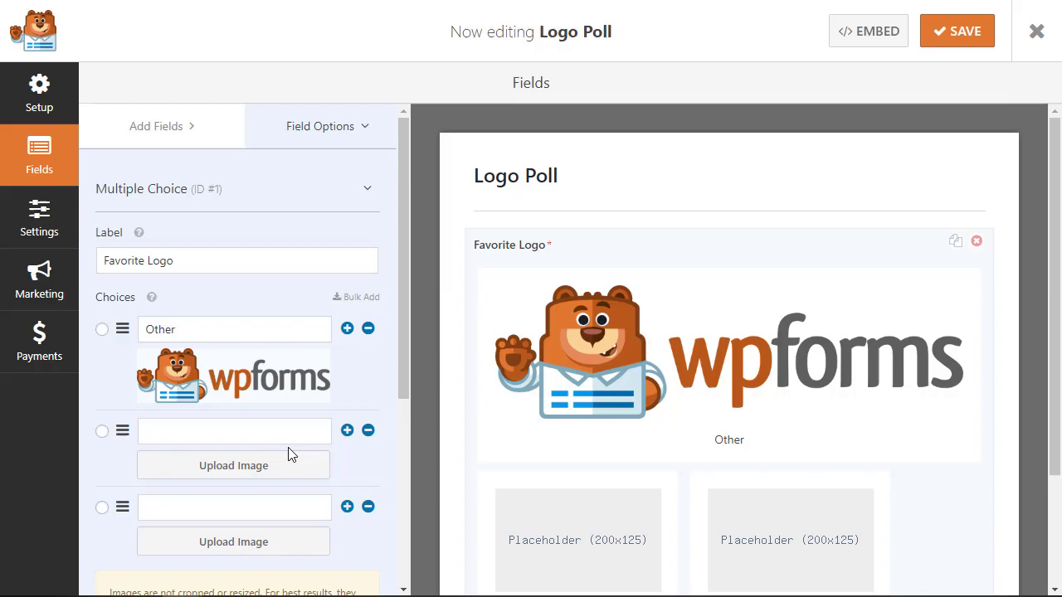
click(249, 466)
click(320, 243)
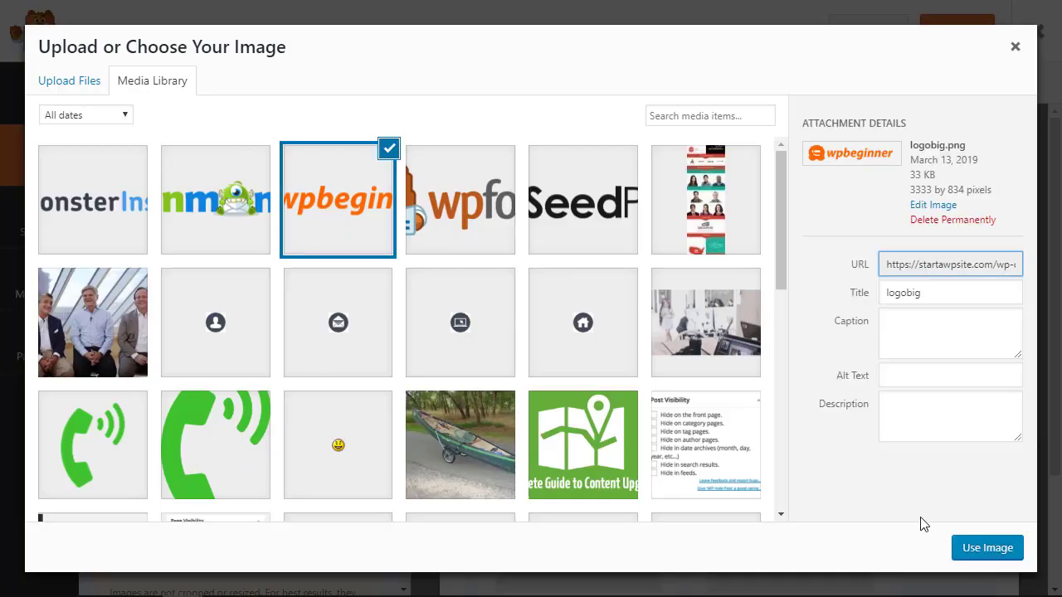
click(983, 552)
Step: Give the third choice the SeedProd logo image
scroll(270, 521, down, 3)
click(224, 350)
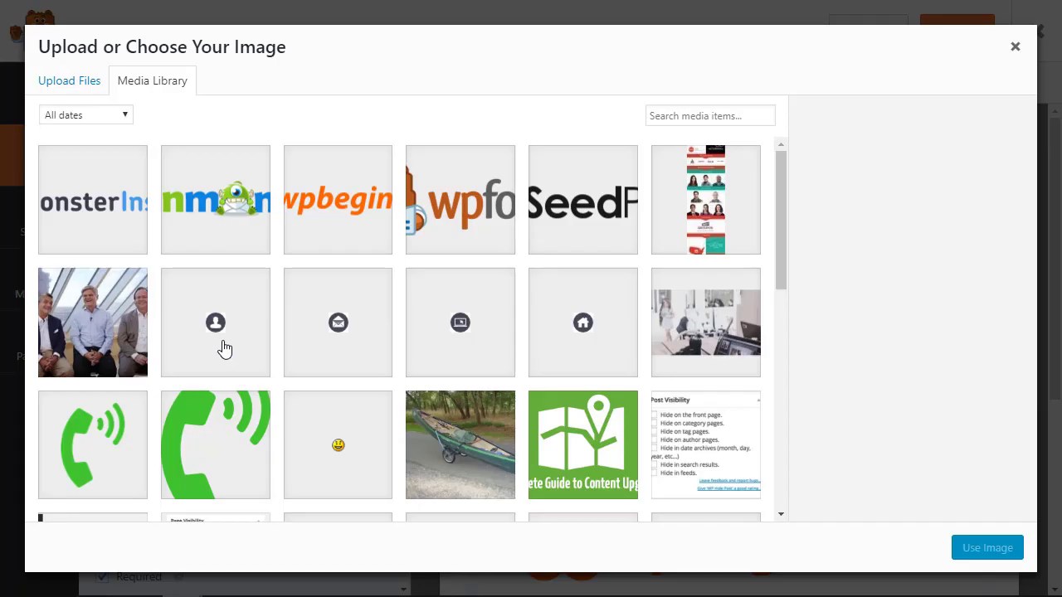
click(594, 232)
click(983, 549)
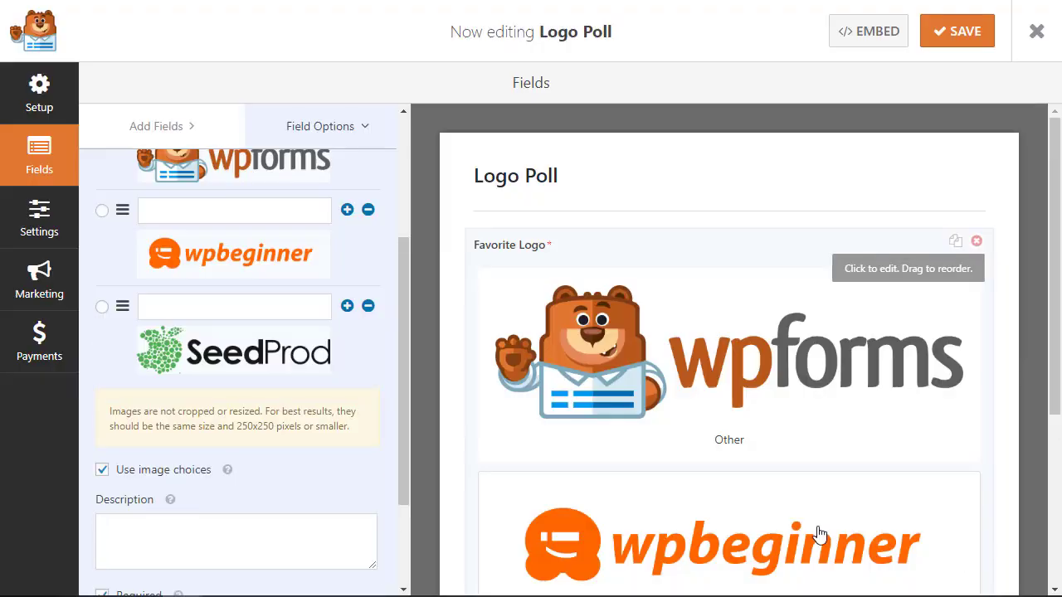
scroll(633, 480, down, 3)
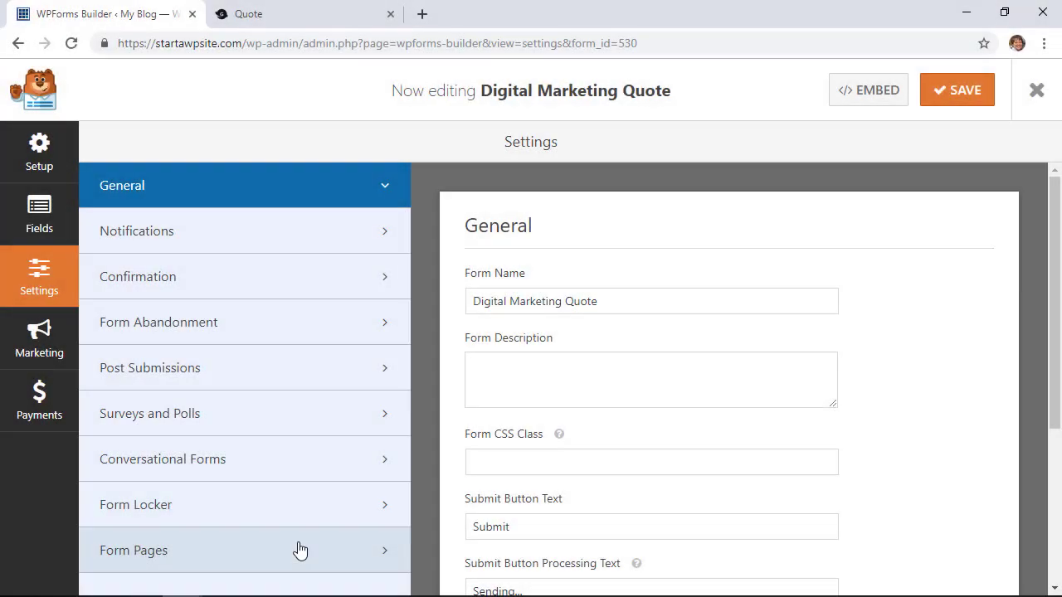
Step: Enable Form Page Mode under Form Pages settings and review its options below
click(298, 554)
click(471, 275)
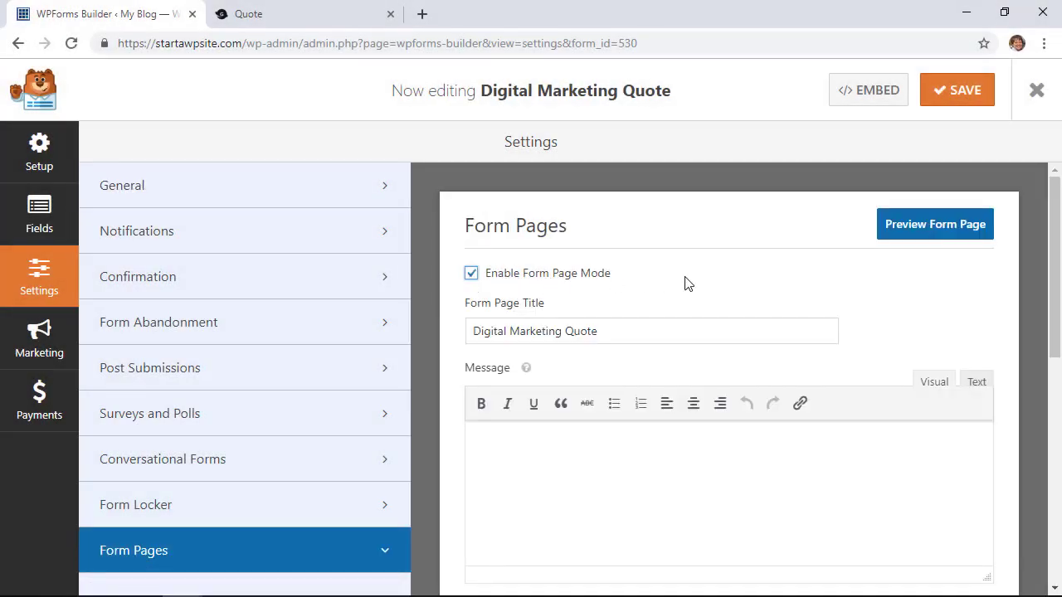
scroll(838, 285, down, 1)
scroll(839, 285, down, 1)
scroll(838, 285, down, 1)
scroll(843, 285, down, 1)
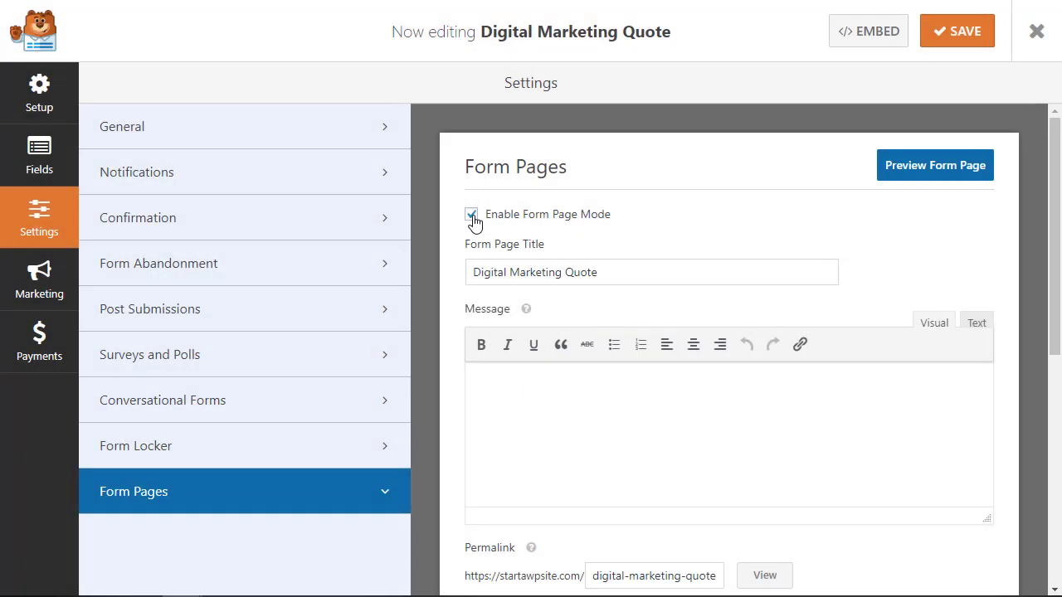
Step: Swap Form Page Mode for Conversational Form Mode with the dark blue scheme, and save
click(472, 215)
click(273, 401)
click(472, 215)
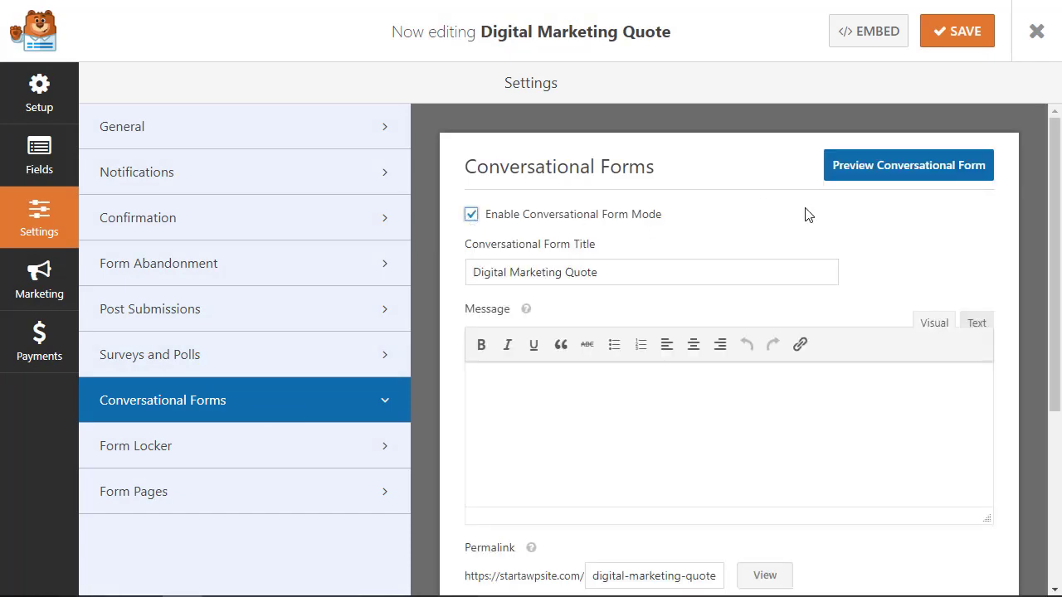
scroll(904, 244, down, 4)
click(595, 468)
scroll(927, 150, up, 1)
scroll(926, 150, up, 3)
click(956, 30)
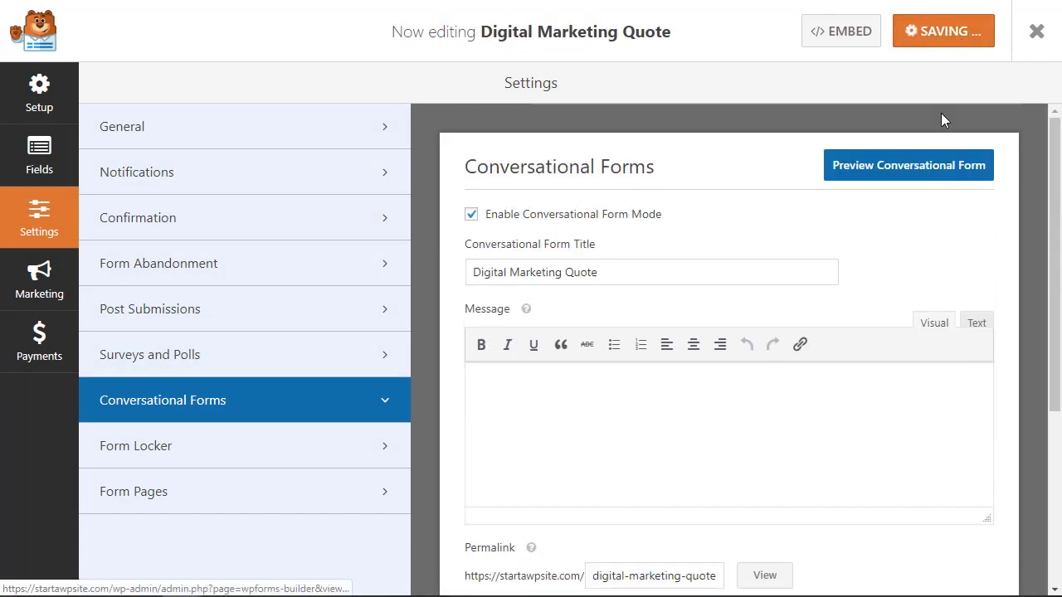
Step: Preview the conversational form and submit a test entry with name 'Christina' and organization 'orms'
click(920, 170)
key(Return)
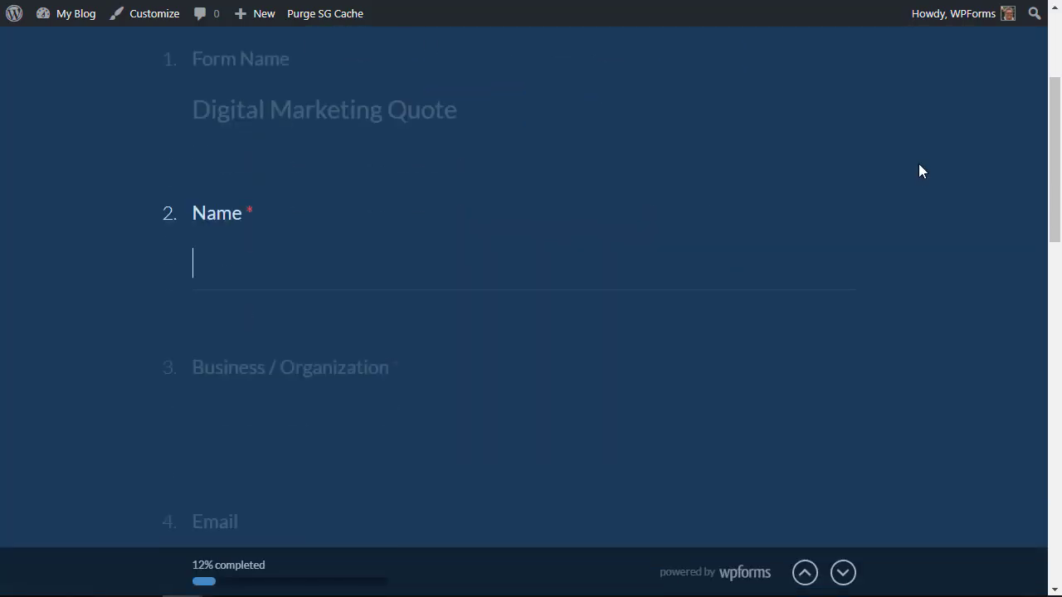
text(Christina)
key(Return)
text(WPF)
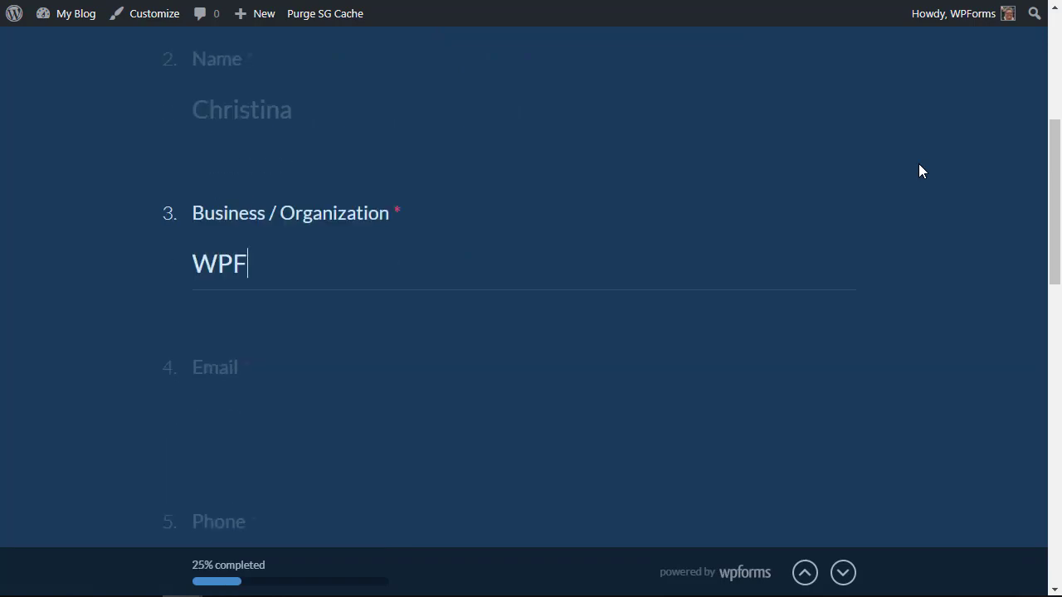
text(orms)
key(Return)
click(580, 211)
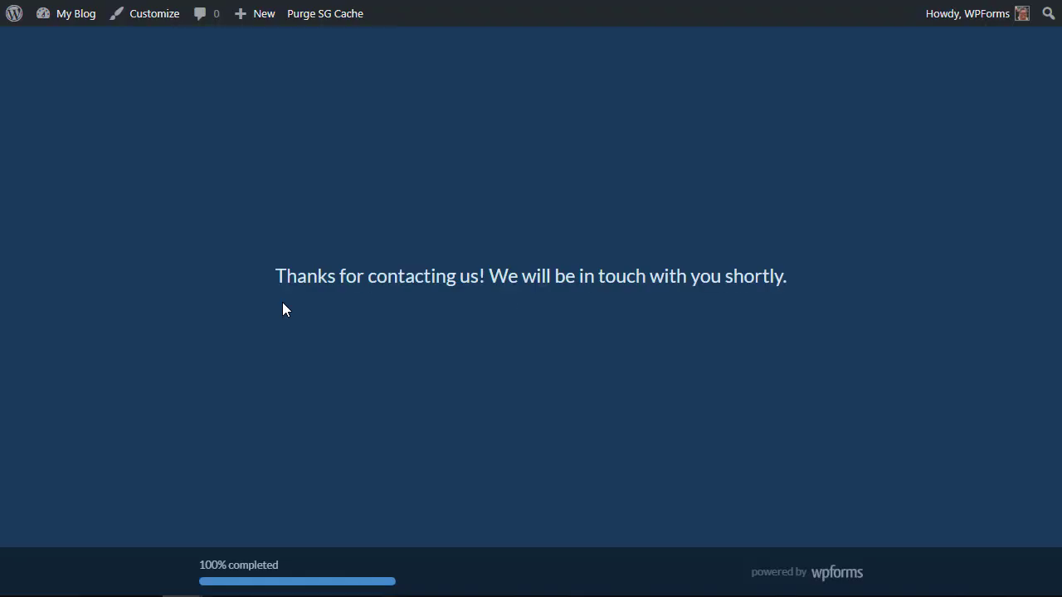